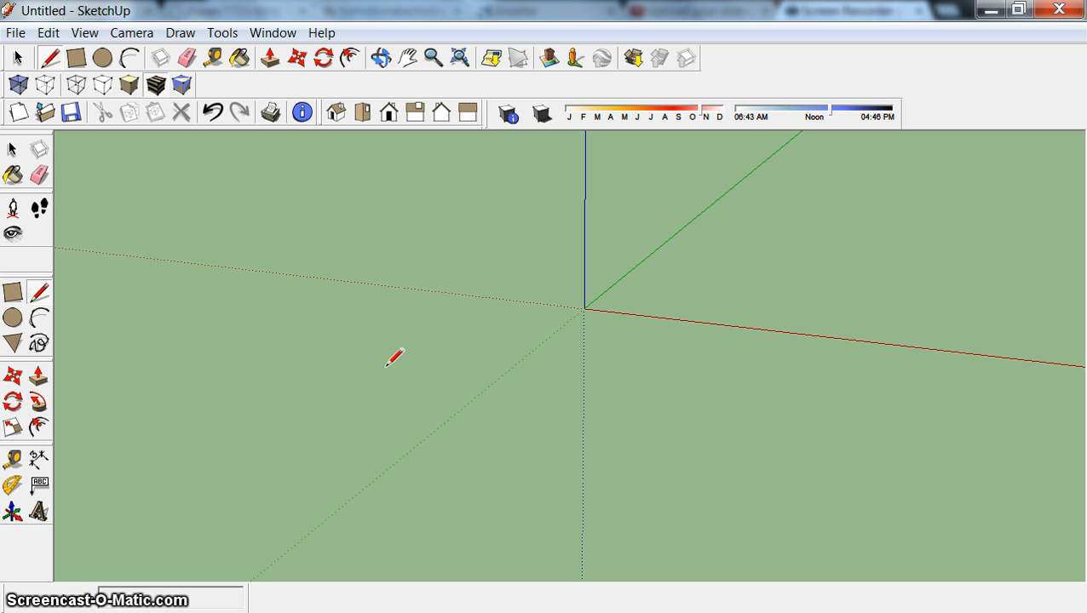
Draw a closed seven-sided outline with freely placed connected lines in front of the origin.
click(388, 365)
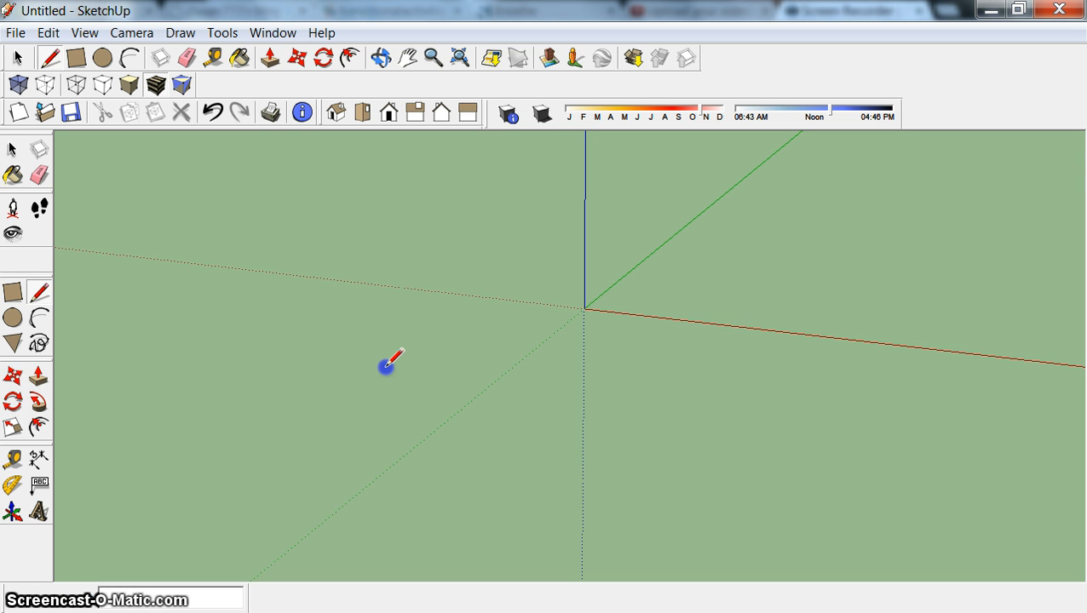
click(428, 340)
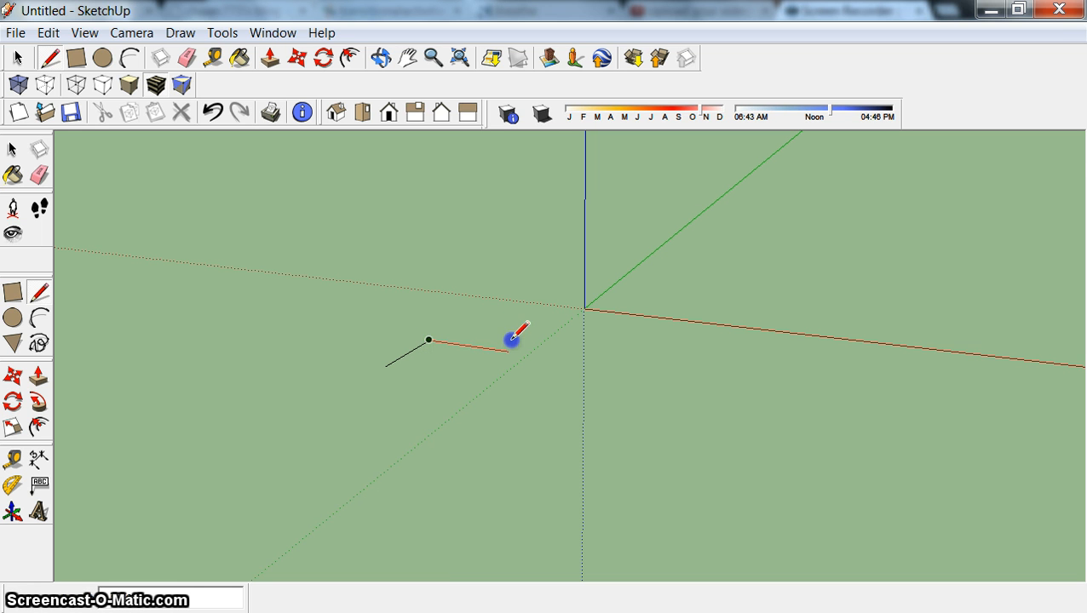
click(550, 393)
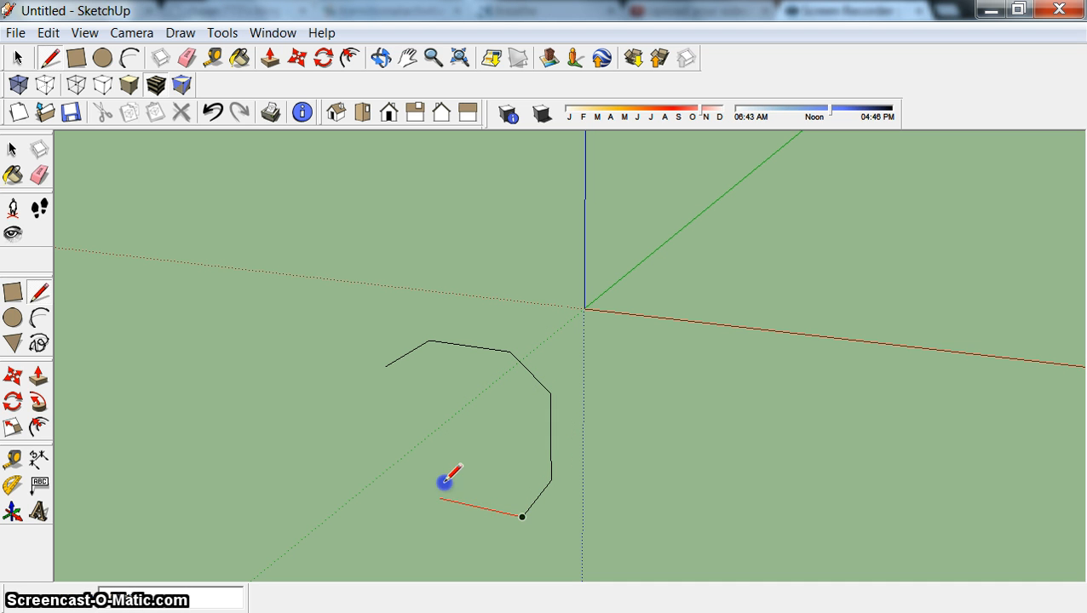
click(322, 460)
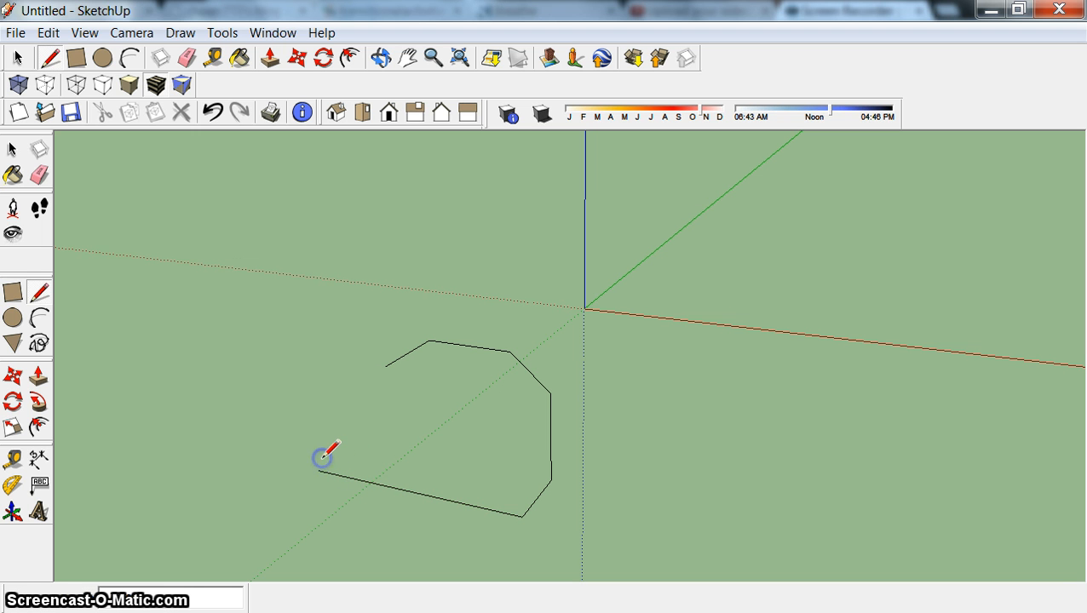
click(388, 366)
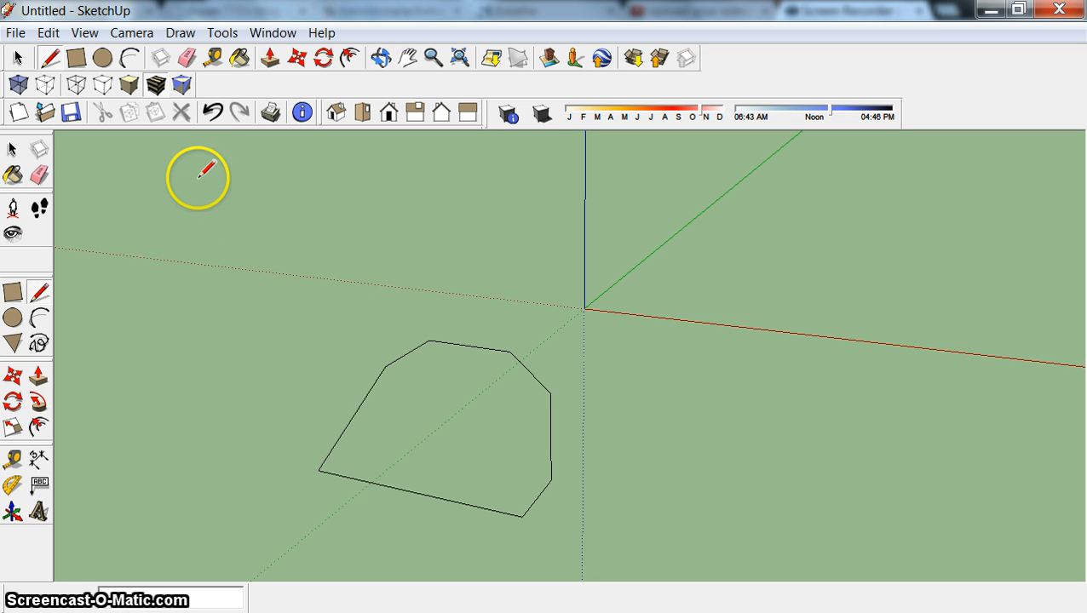
Examine the seven-sided outline from a low side angle to check whether its edges lie in one plane.
click(269, 60)
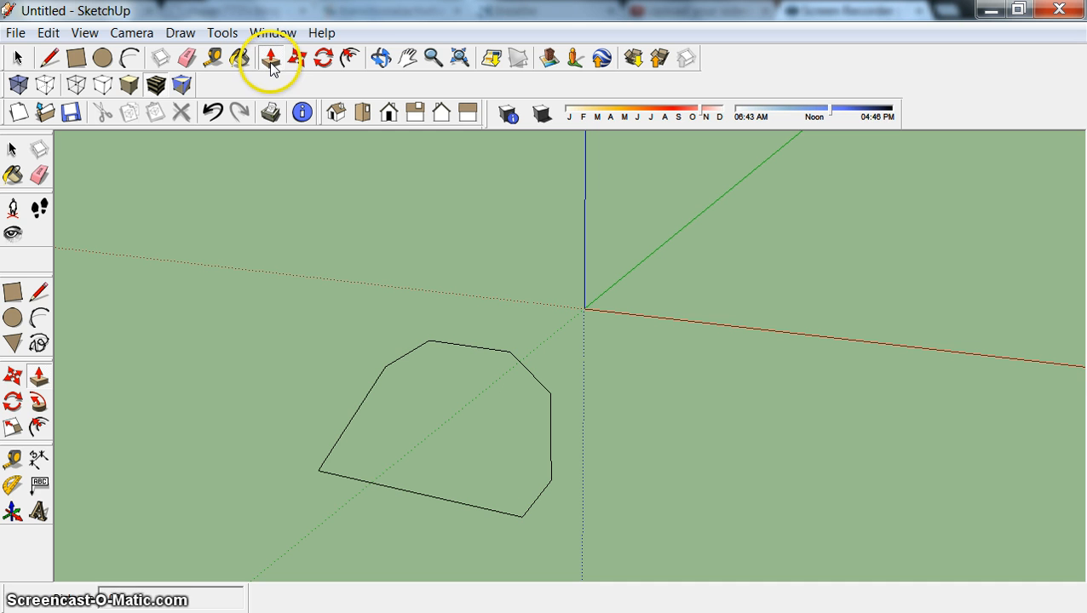
click(381, 58)
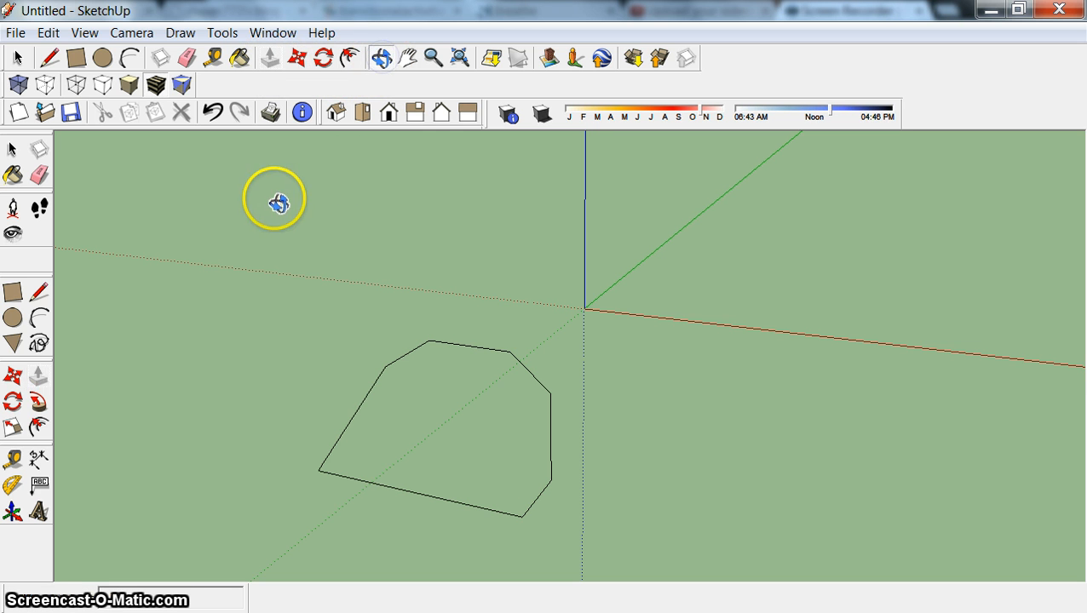
drag(280, 199, 243, 378)
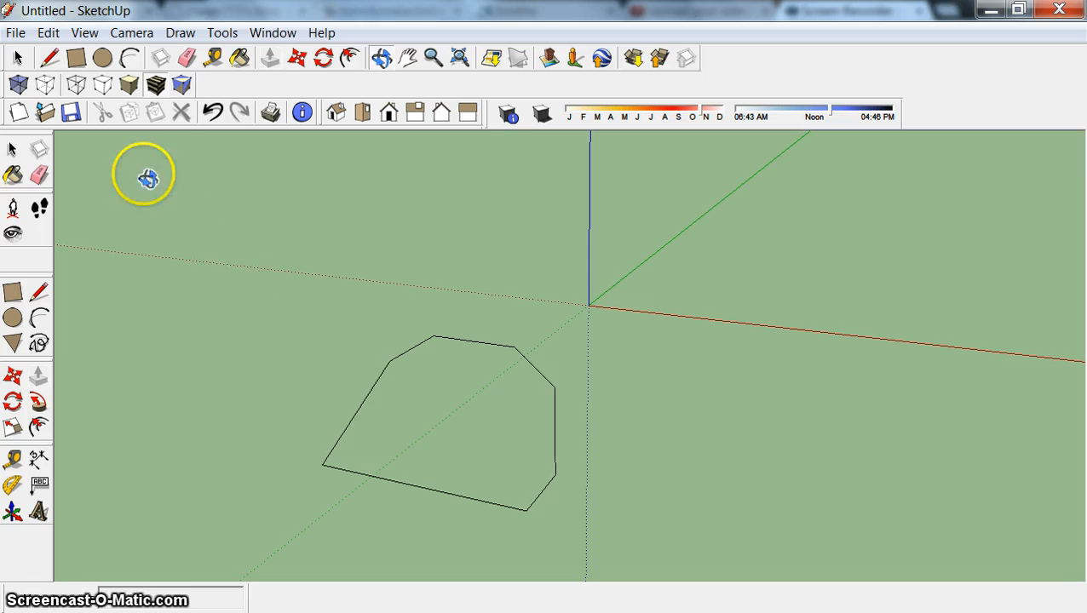
drag(343, 432, 344, 381)
click(466, 384)
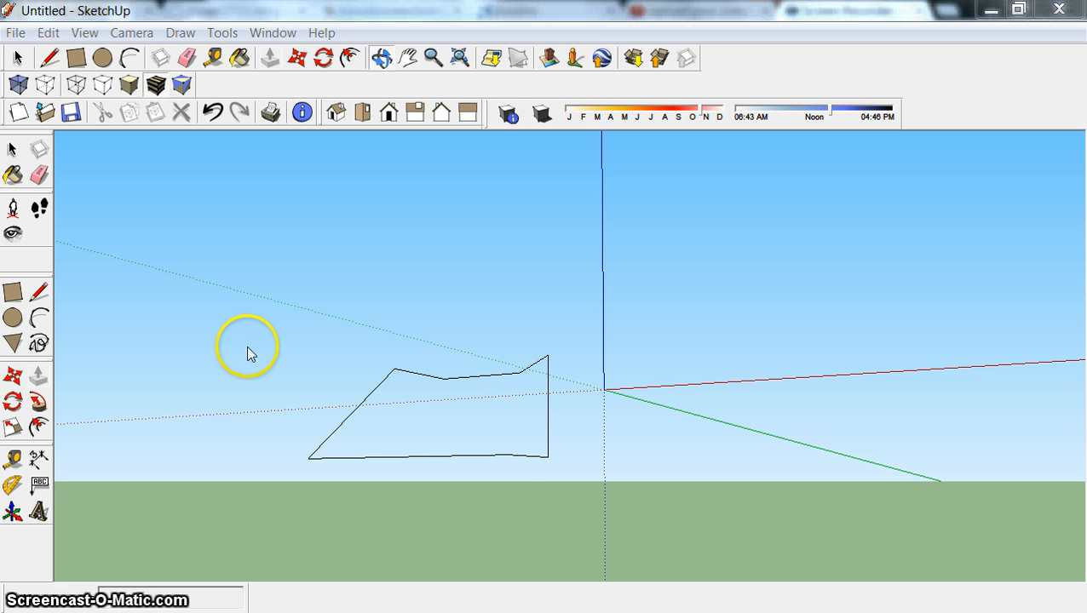
click(604, 379)
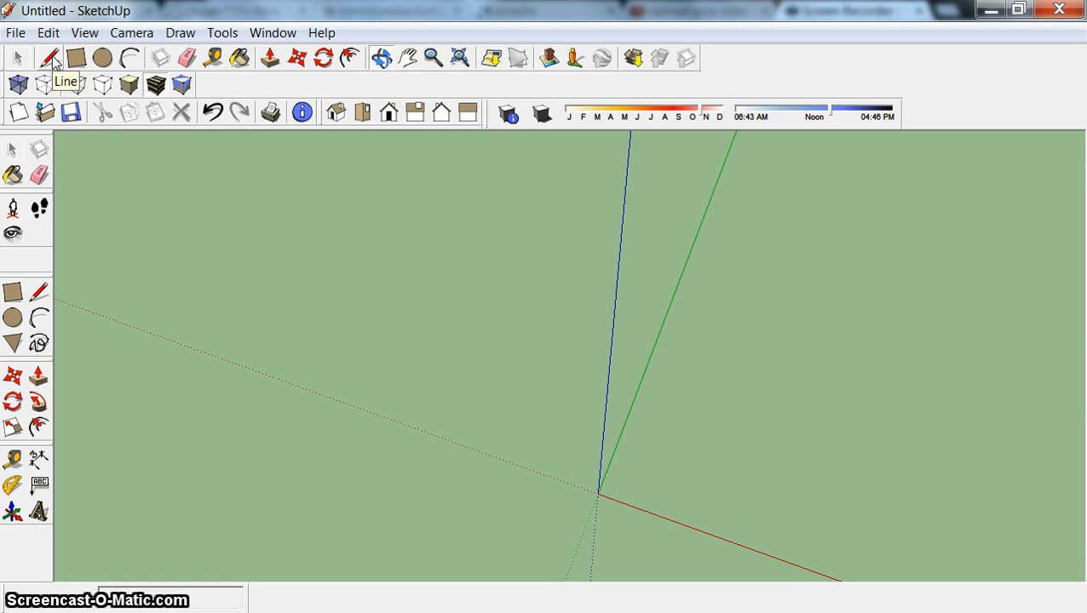
Draw a line parallel to the red axis behind it, and a second line running backward from its end nearer the origin.
click(51, 58)
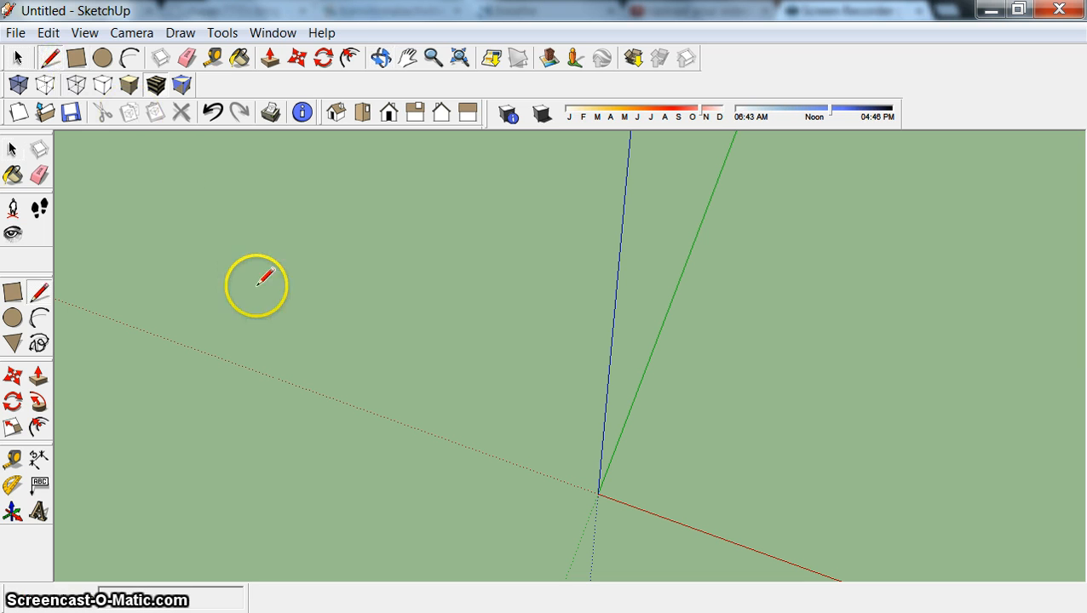
click(302, 365)
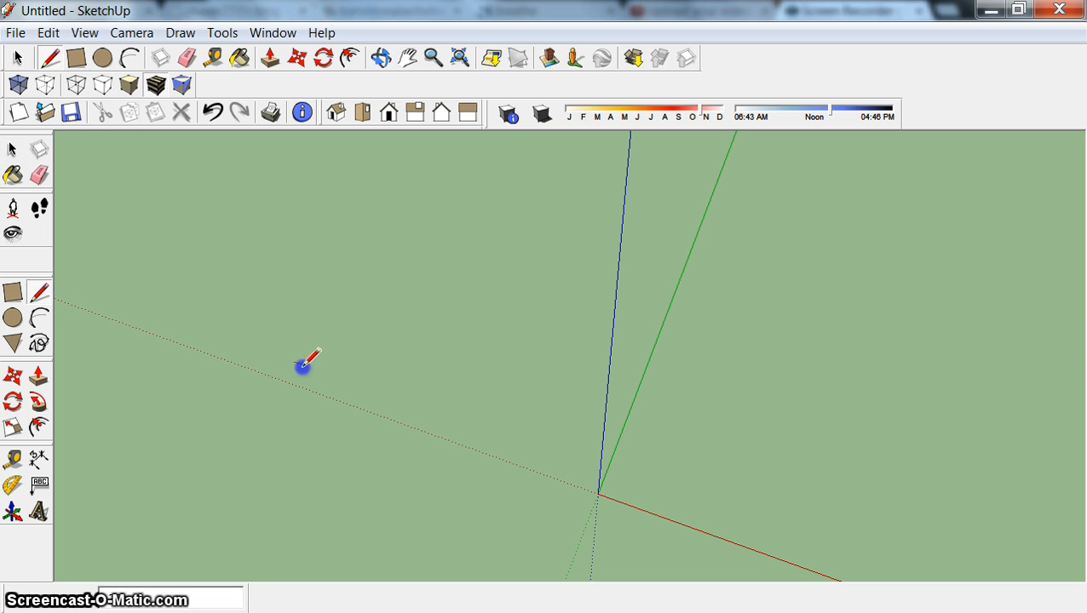
drag(385, 405, 394, 404)
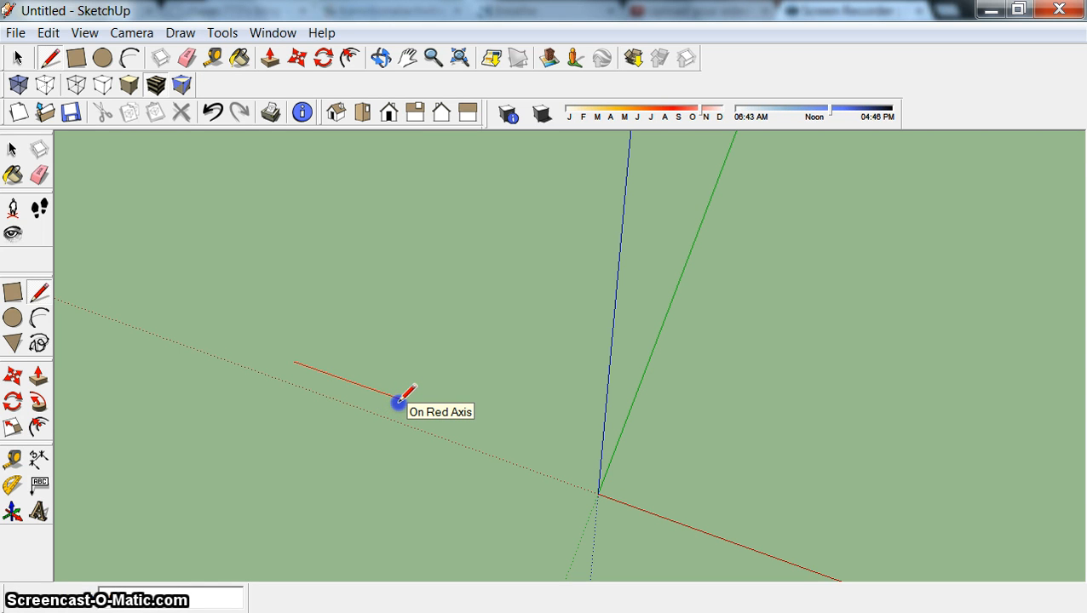
mouse_move(399, 401)
mouse_down()
mouse_move(414, 388)
mouse_move(412, 410)
mouse_up()
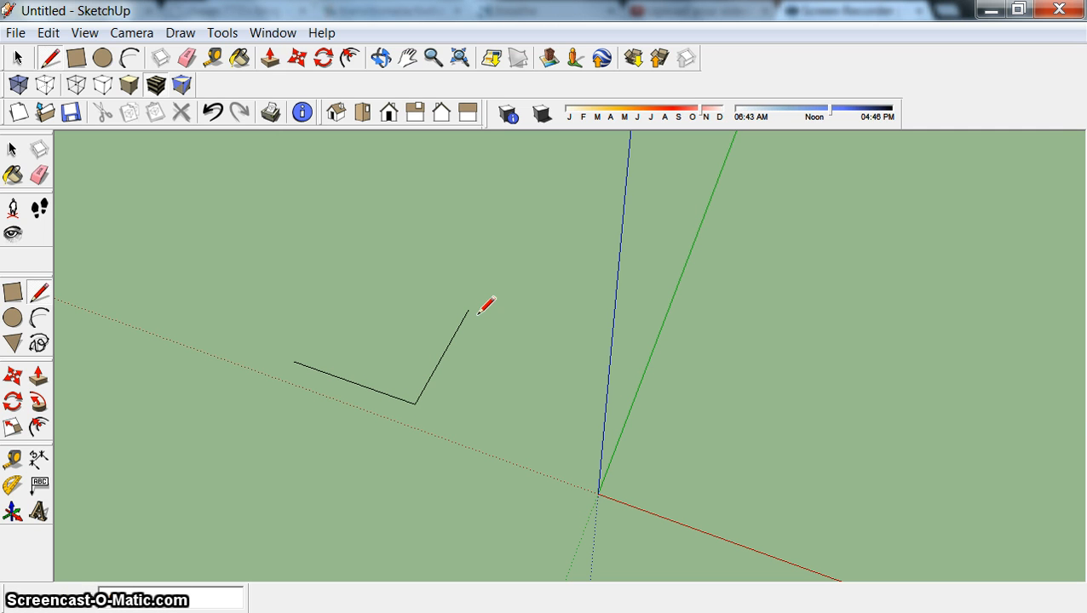
click(468, 310)
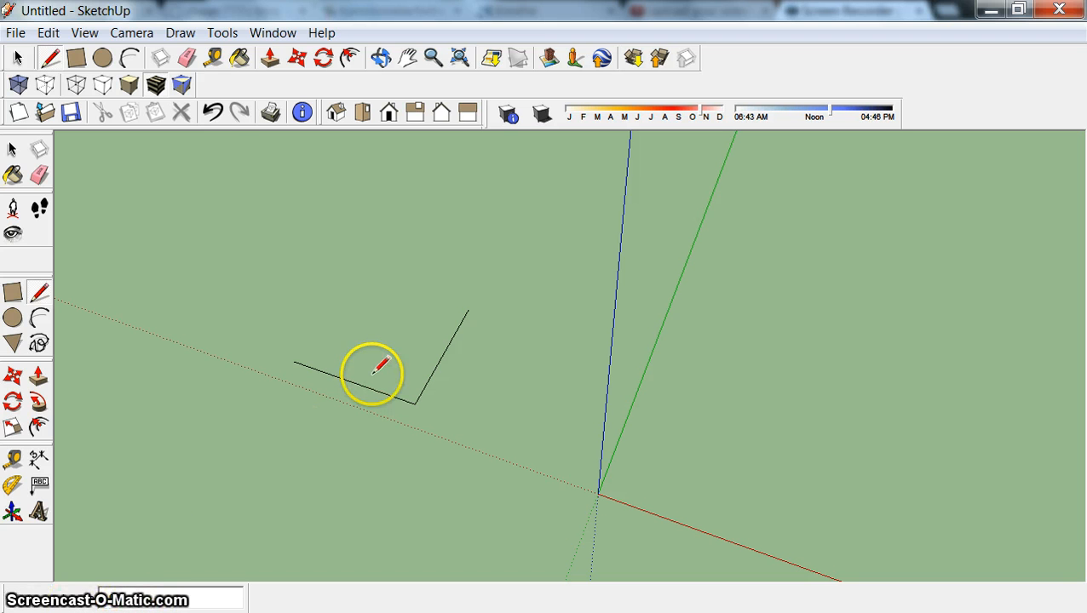
click(220, 33)
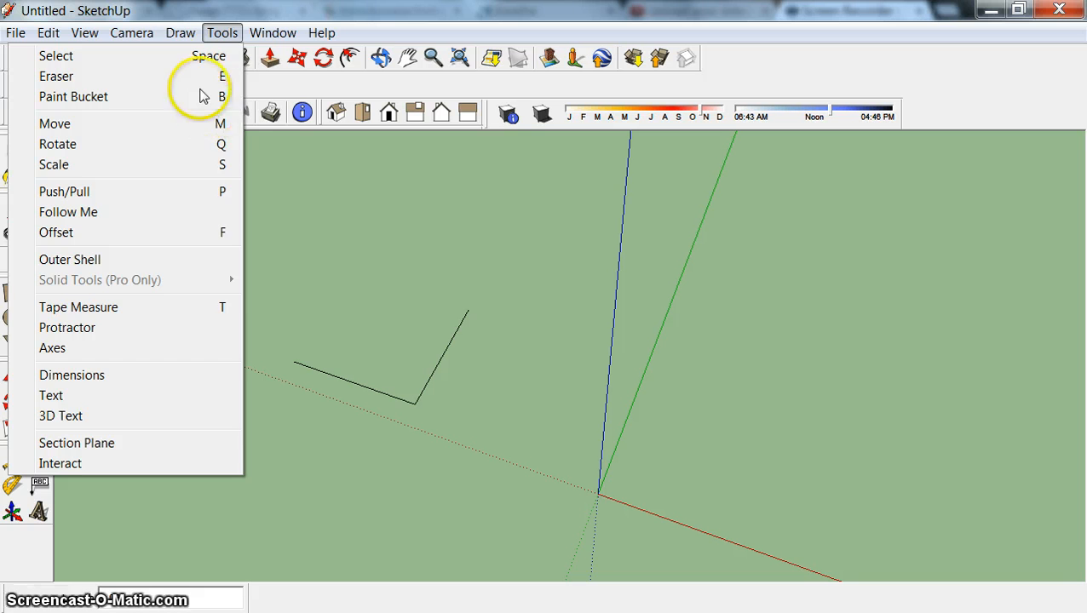
mouse_move(83, 32)
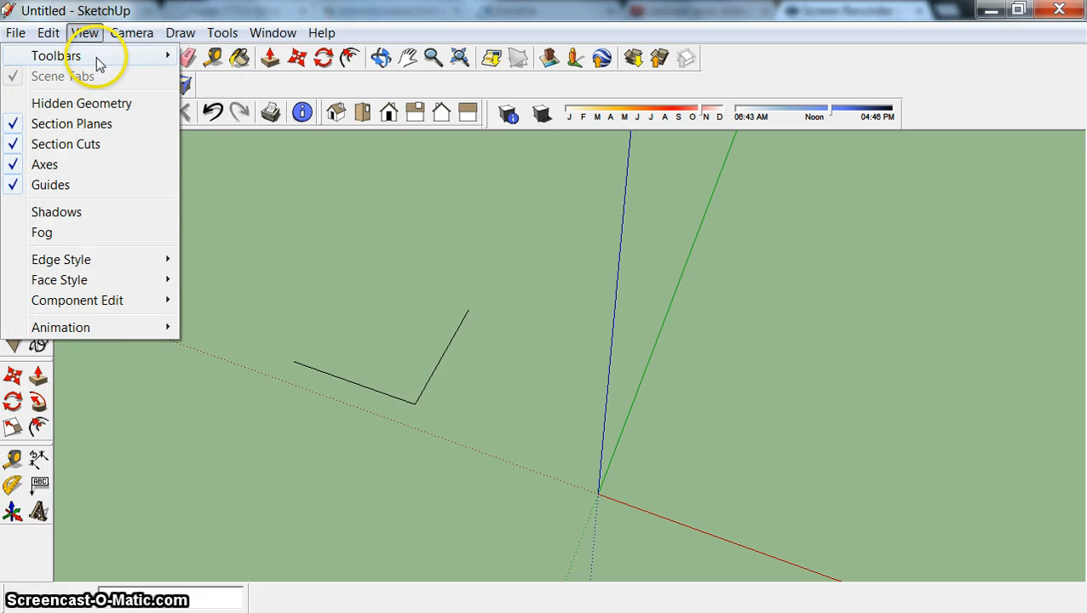
mouse_move(120, 57)
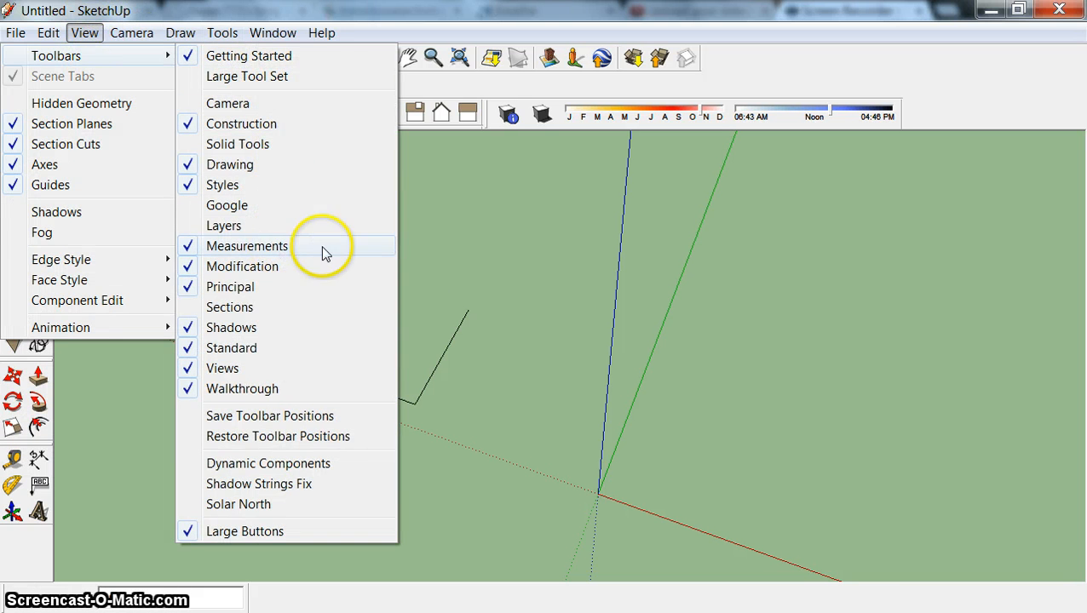
click(444, 18)
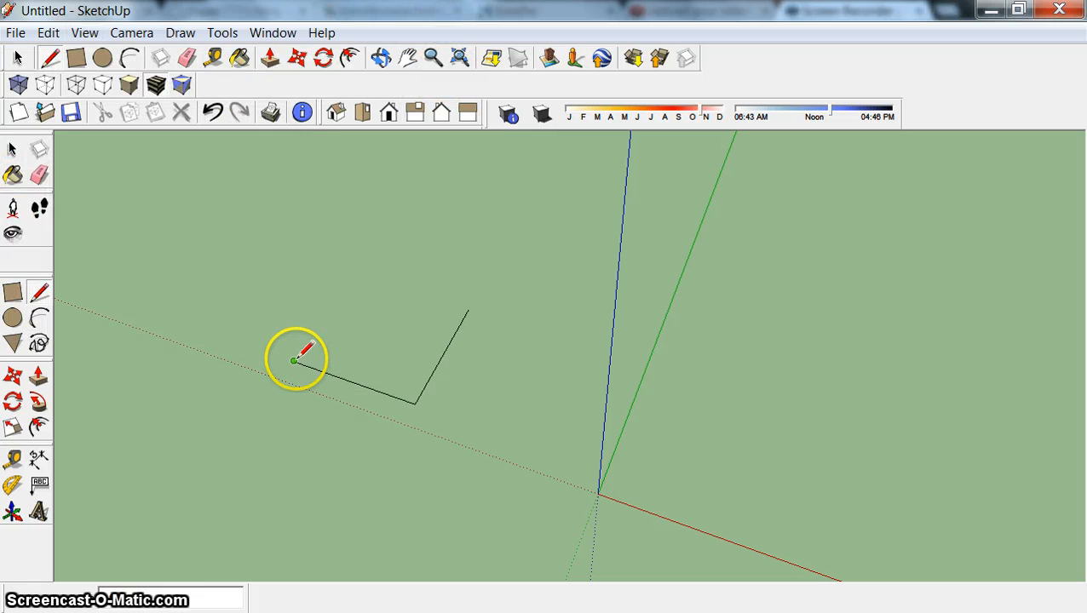
Close the outline with five more connected lines, leaving a notch in one back corner, to form a roughly L-shaped face.
click(302, 280)
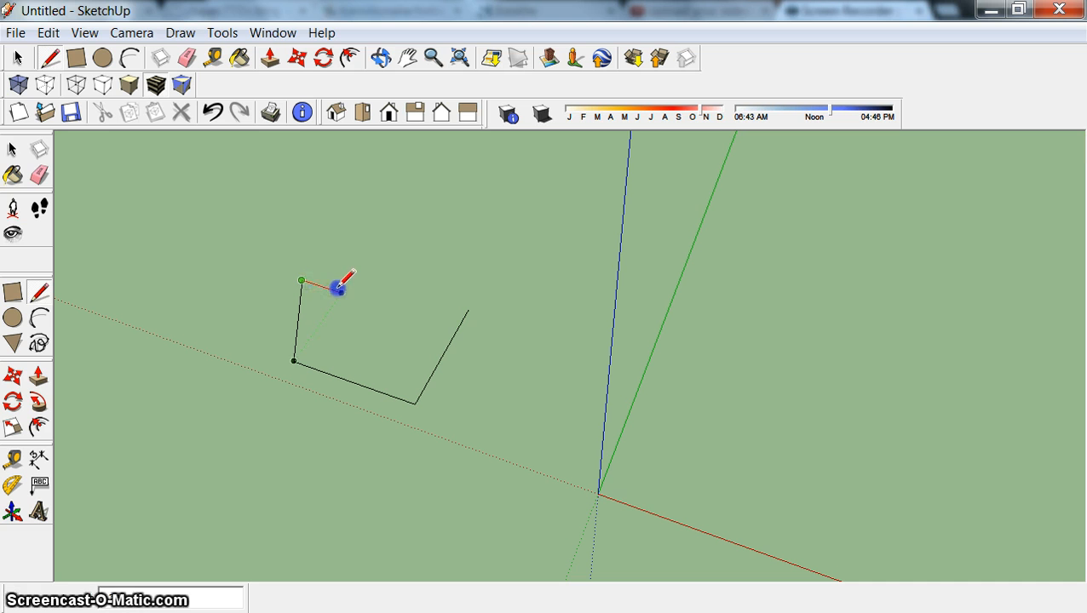
click(350, 294)
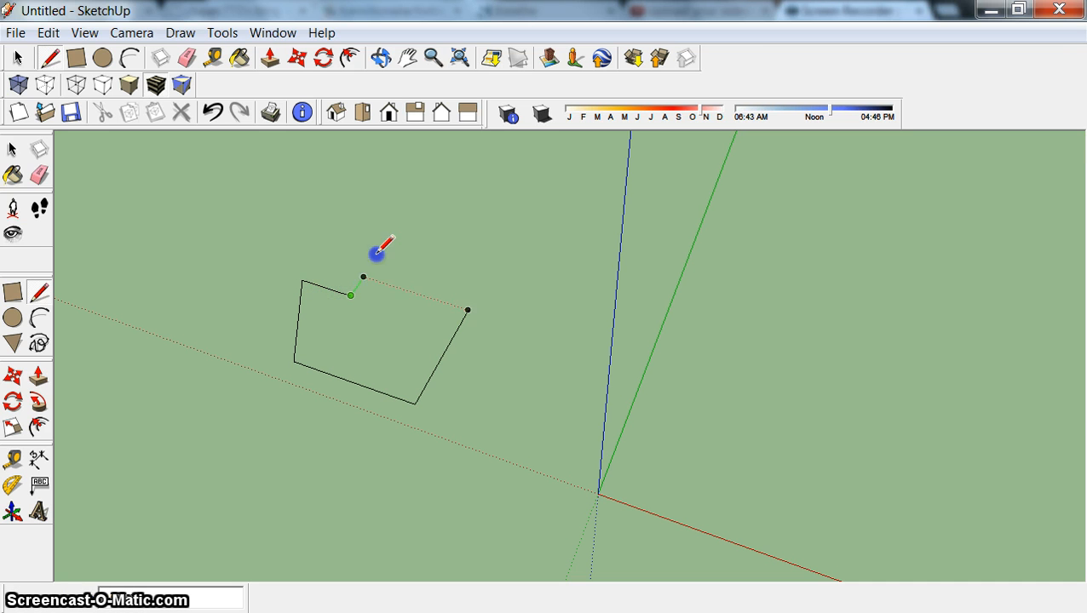
click(371, 212)
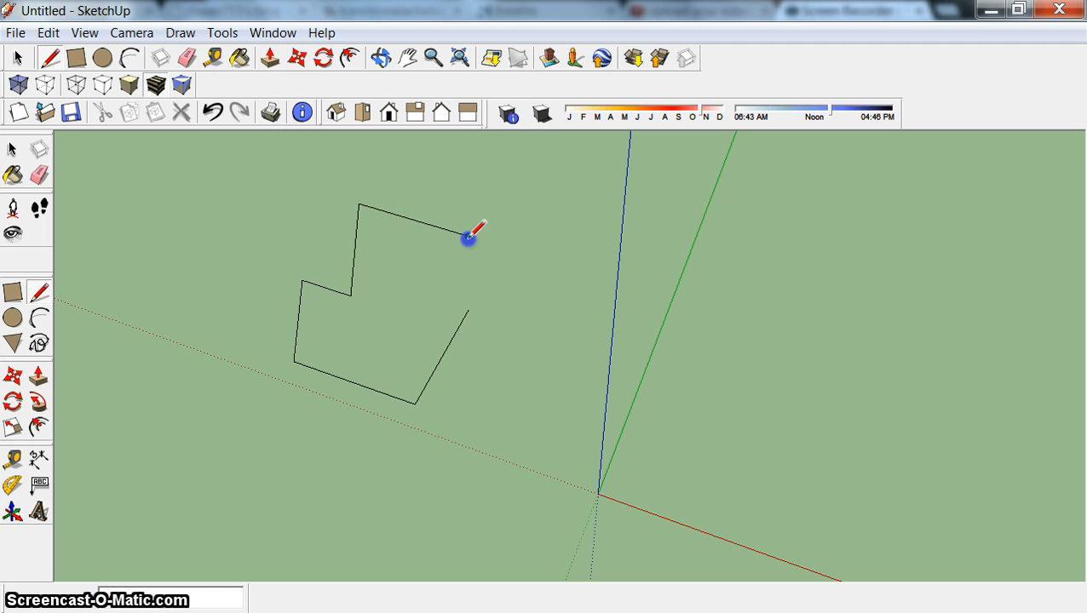
click(465, 306)
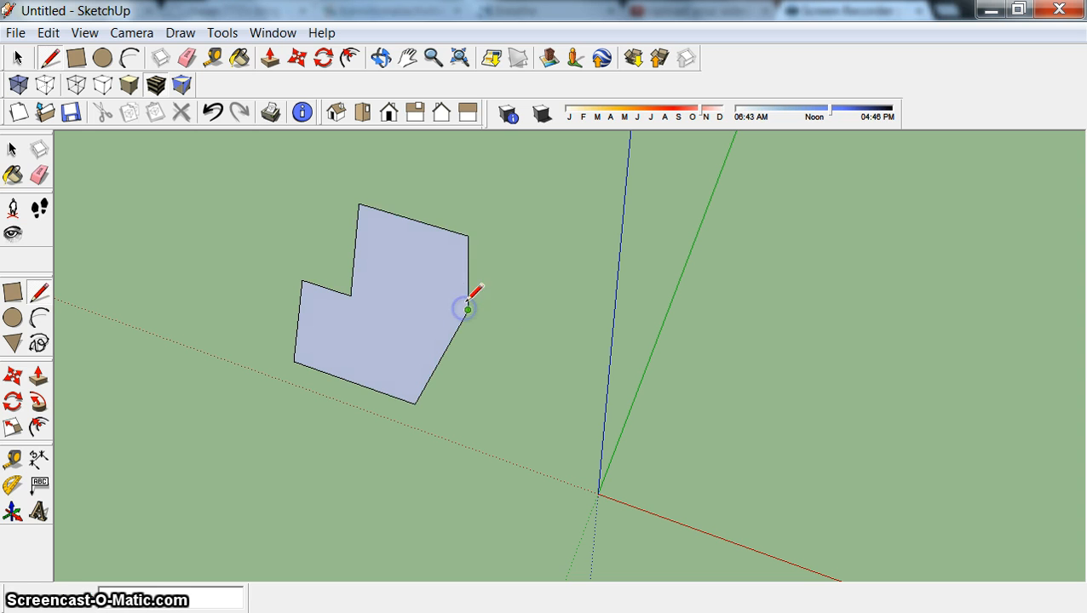
Push/Pull the notched face upward into a solid block about as tall as its front is wide.
click(380, 56)
drag(294, 444, 324, 212)
click(270, 57)
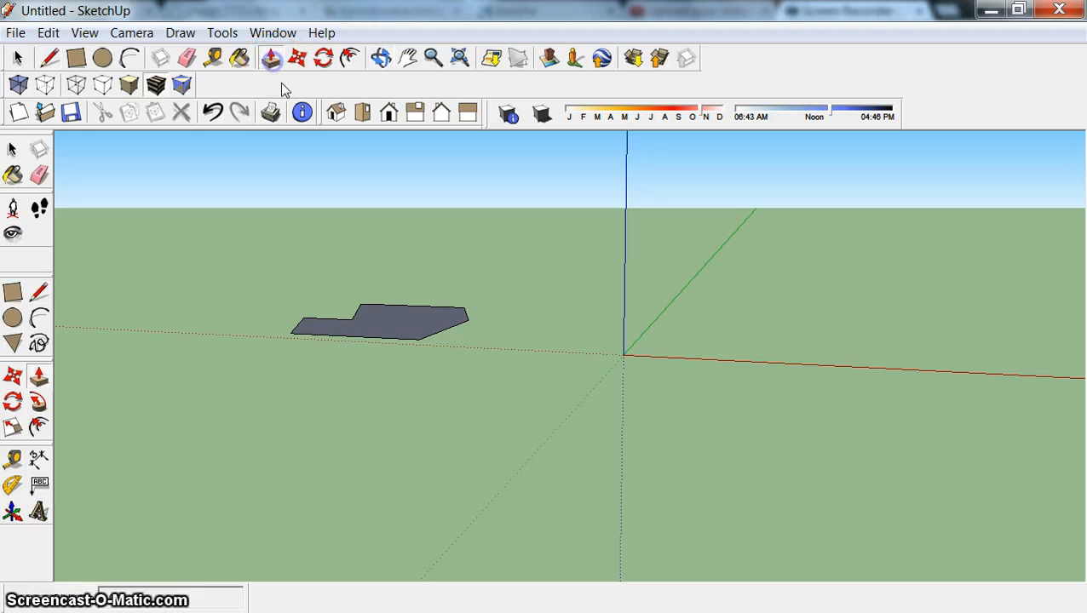
click(390, 315)
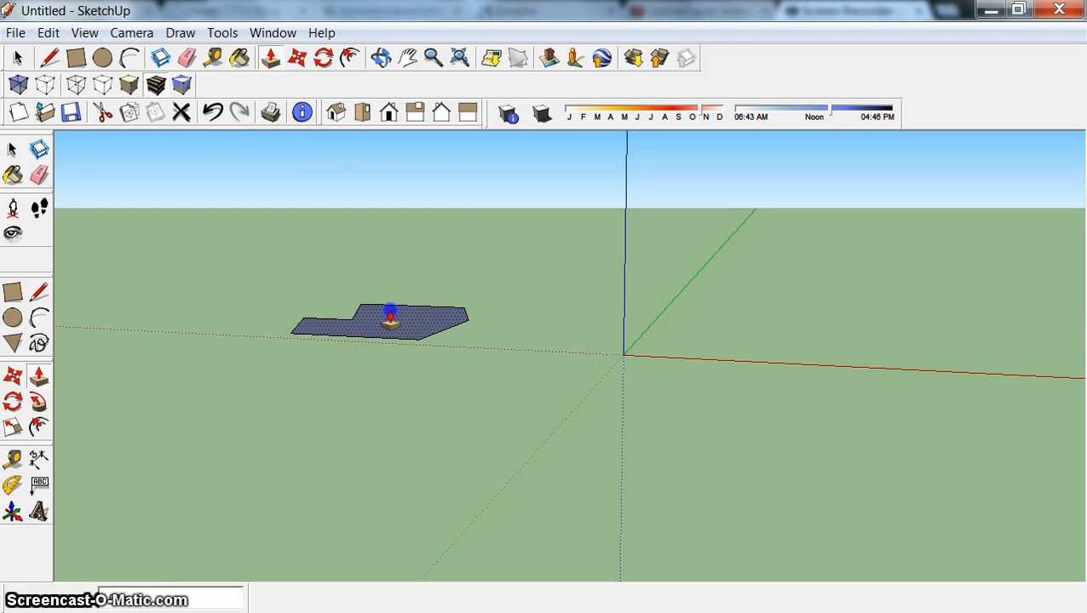
click(400, 201)
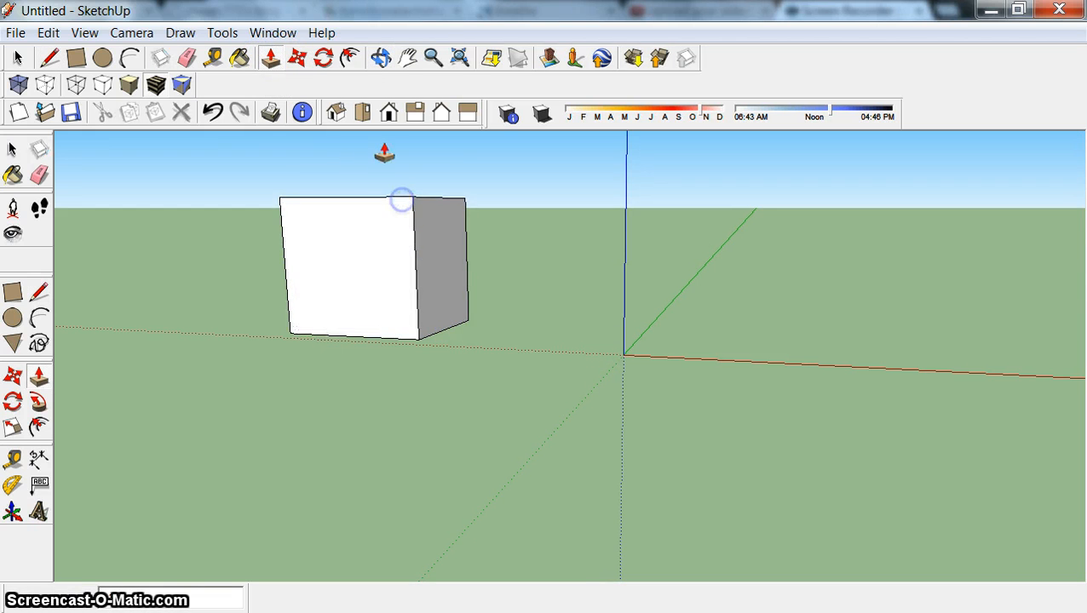
Draw a line across the block's top from the notch's inner corner to the front edge, splitting off the section beside the notch.
click(348, 57)
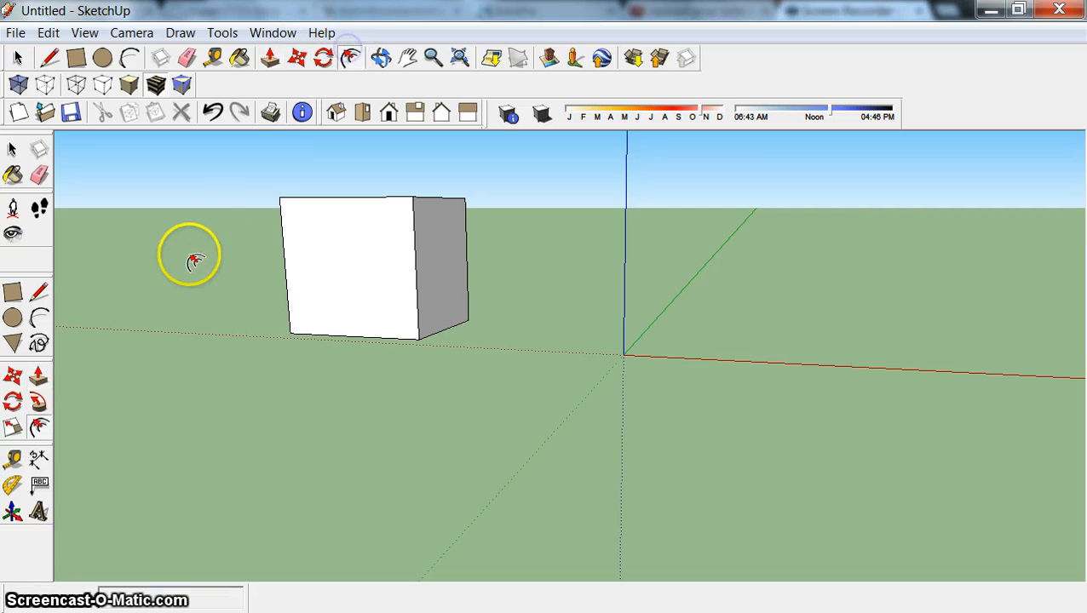
click(381, 57)
drag(196, 213, 329, 383)
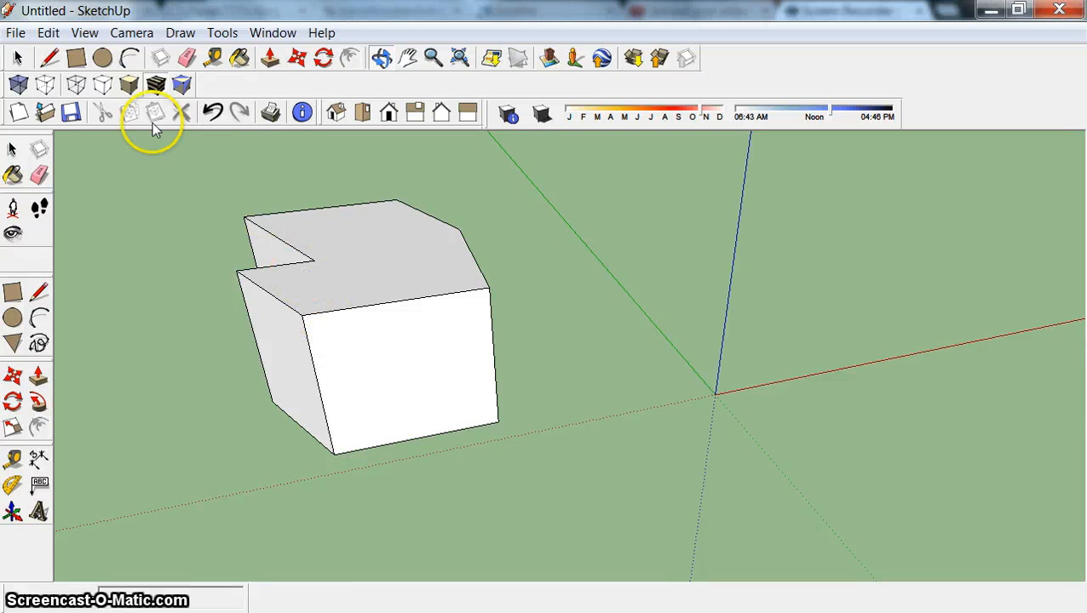
click(54, 58)
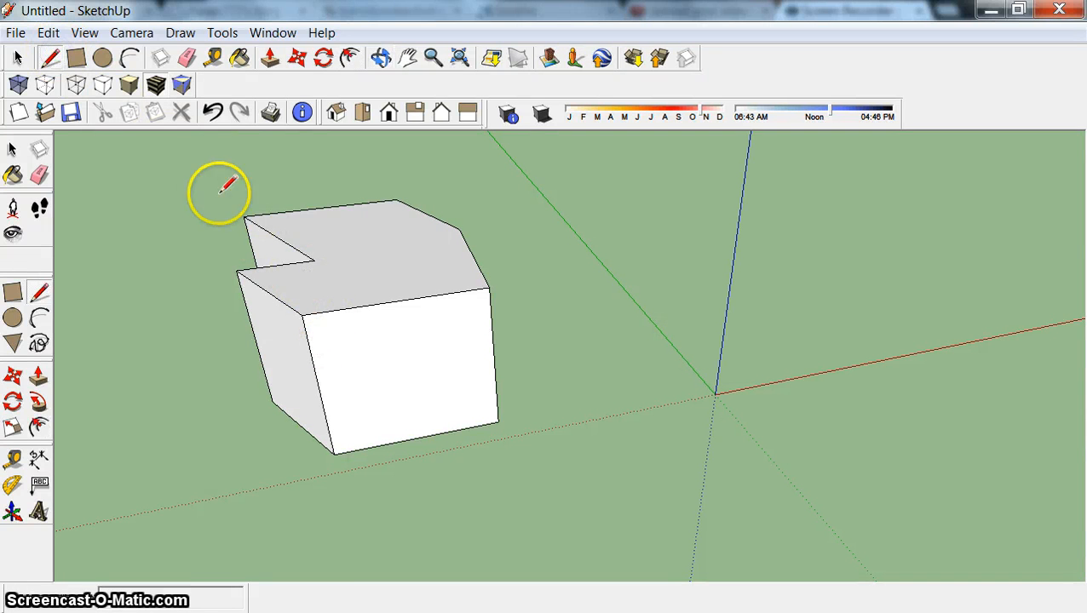
click(315, 260)
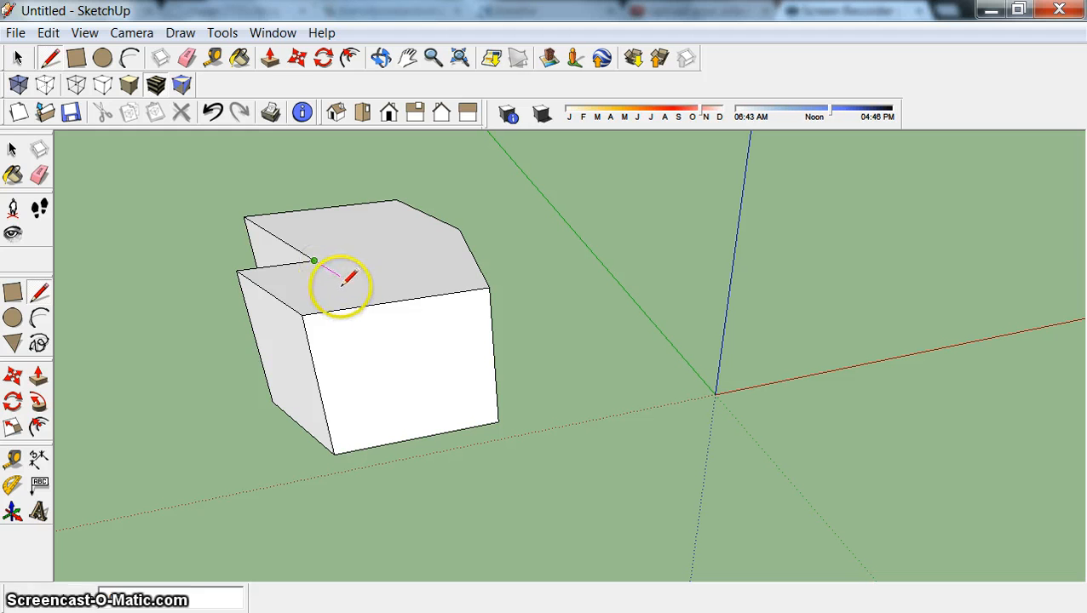
click(388, 302)
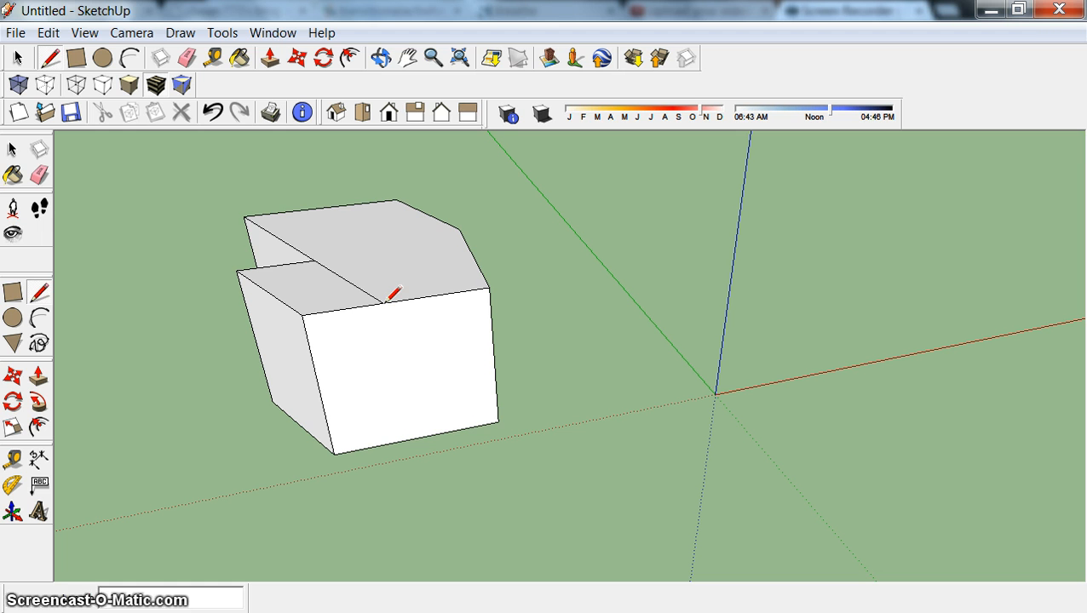
click(320, 166)
Push/Pull the smaller top section beside the notch down by about 60% of the block's height to form a low step.
click(270, 57)
click(303, 267)
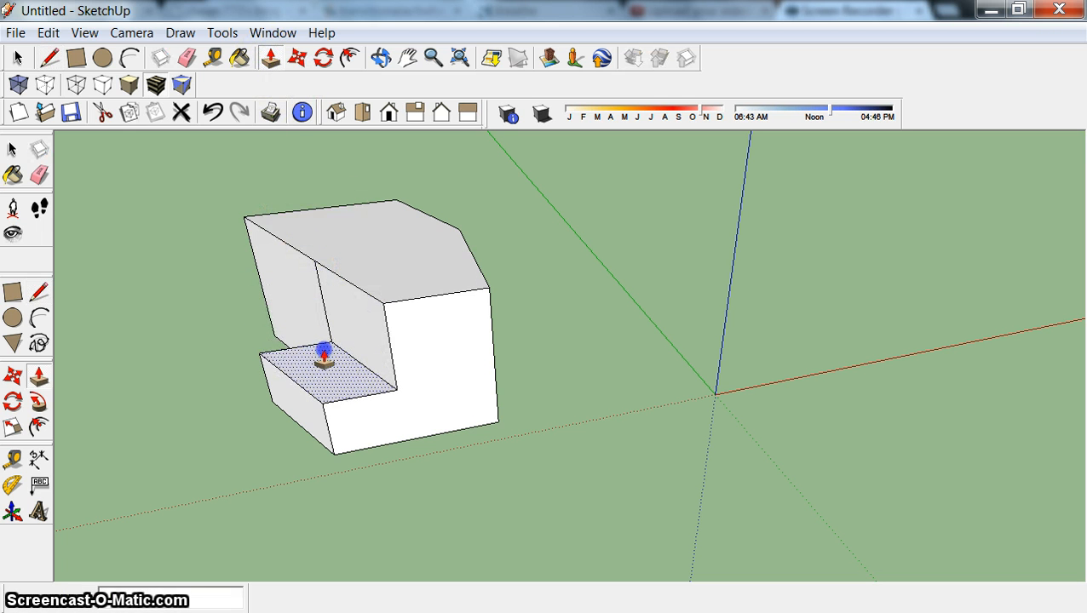
click(324, 349)
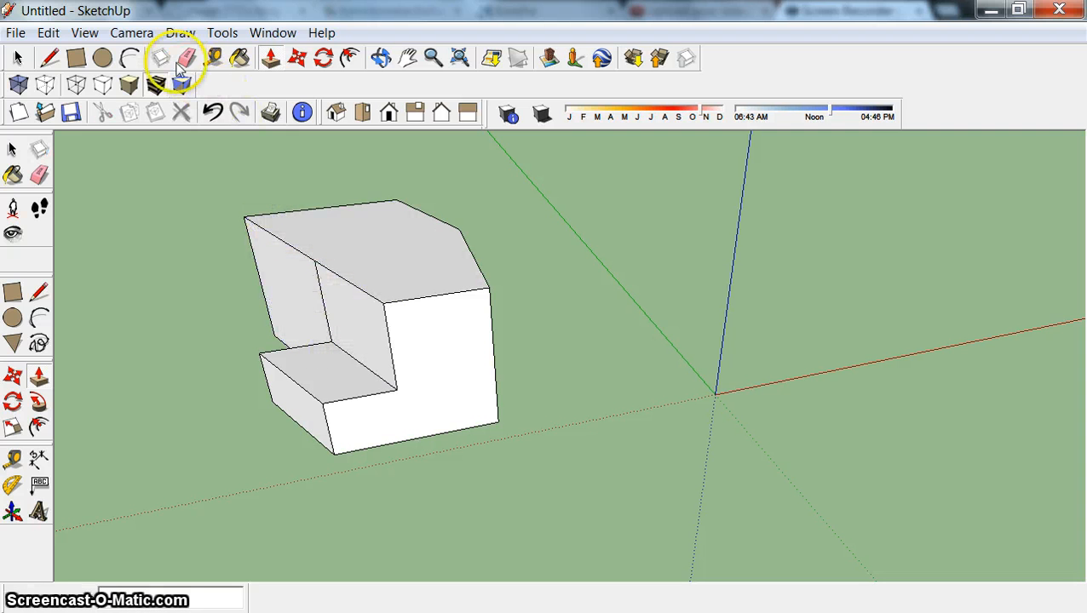
Draw a line across the block's upper face from the top of the step's inner vertical edge to the opposite slanted edge.
click(50, 57)
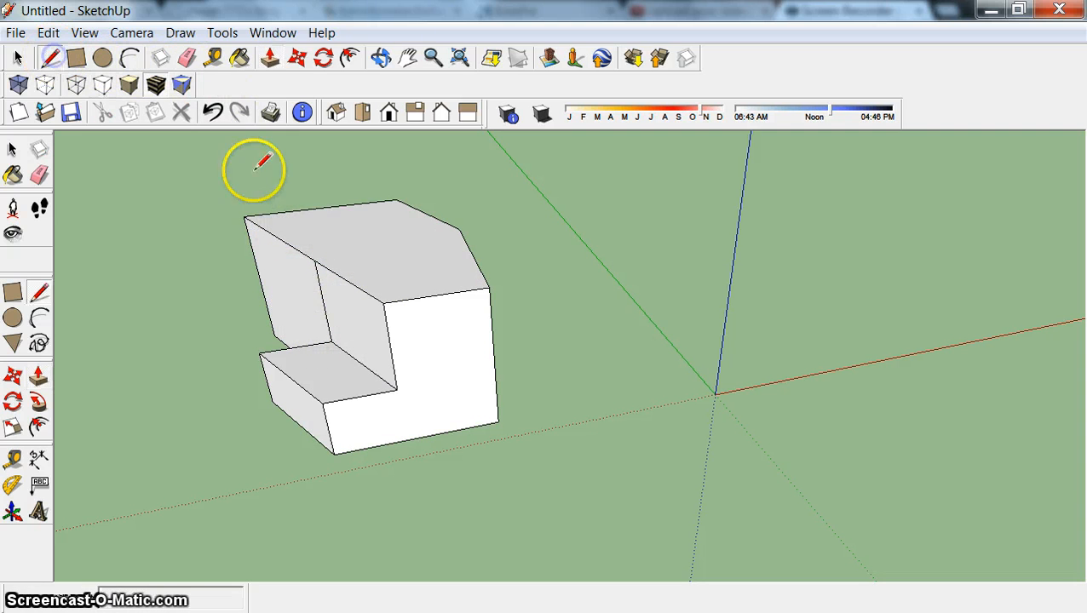
click(314, 260)
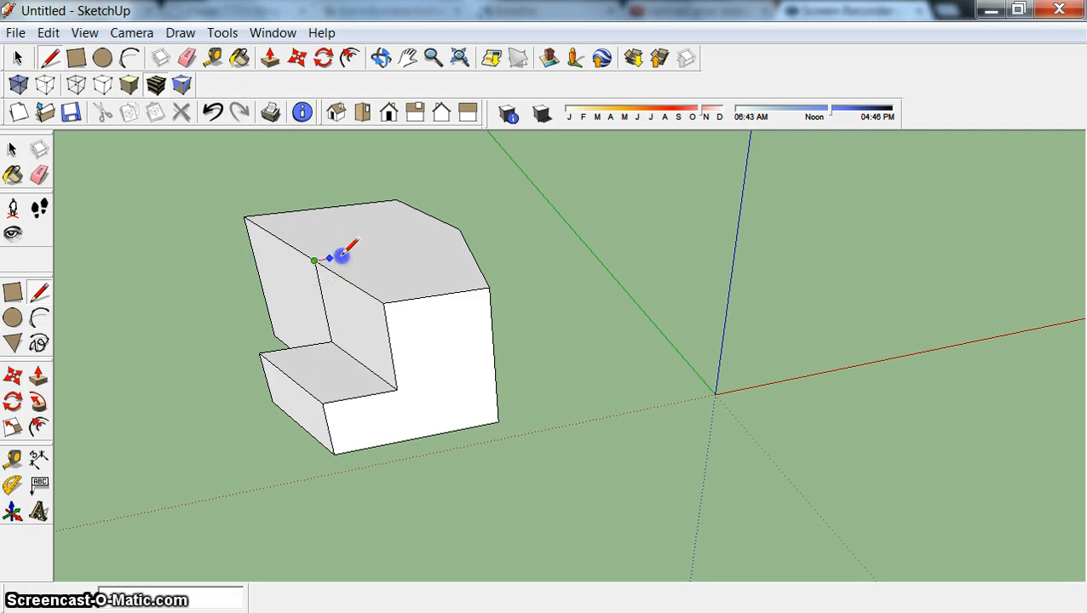
click(465, 243)
Push/Pull the back section of the block's split top upward by a small amount.
click(269, 57)
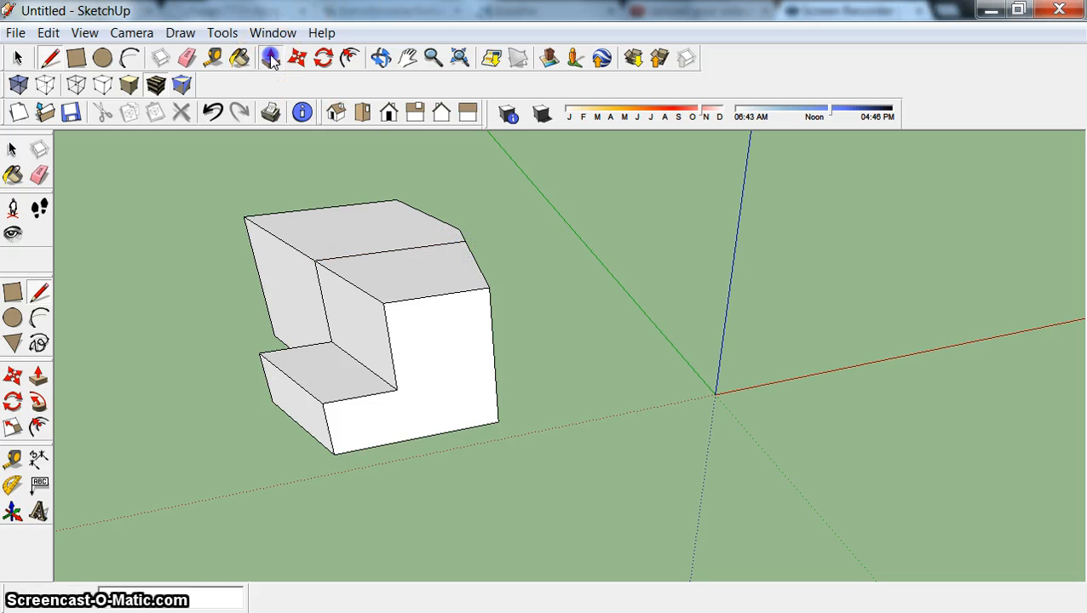
drag(327, 213, 347, 175)
click(530, 375)
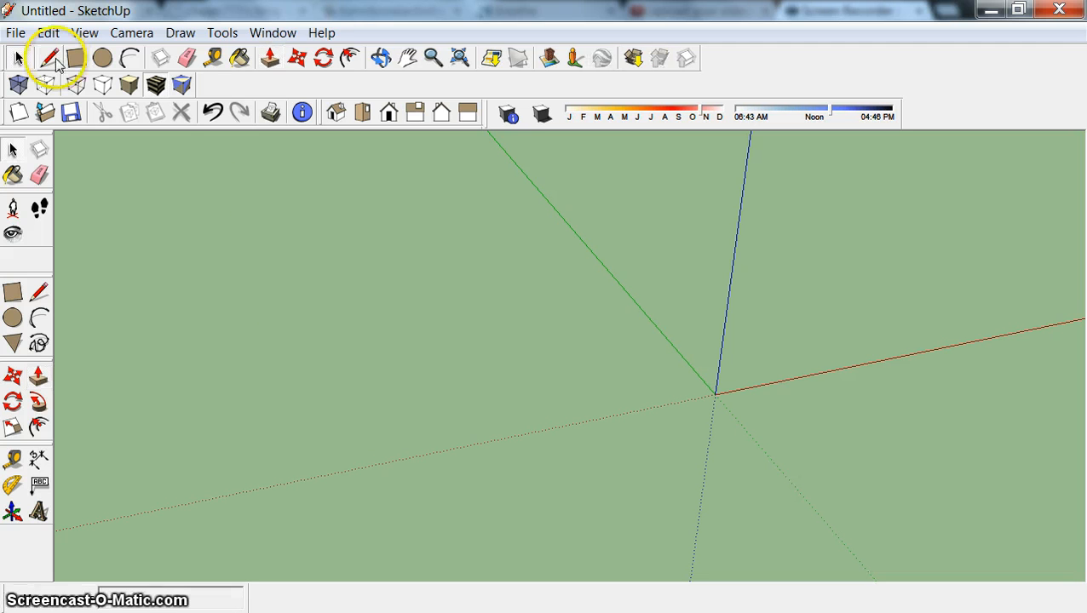
Draw two connected lines in the empty model, one parallel to the red axis and one parallel to the green axis, forming an open corner.
click(50, 57)
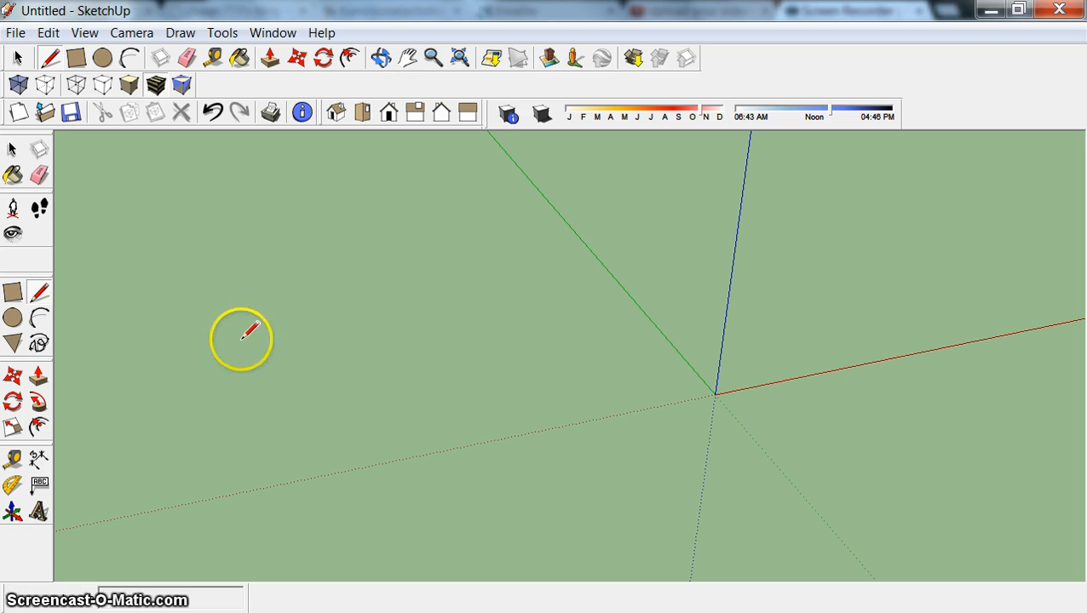
click(266, 292)
drag(266, 293, 281, 323)
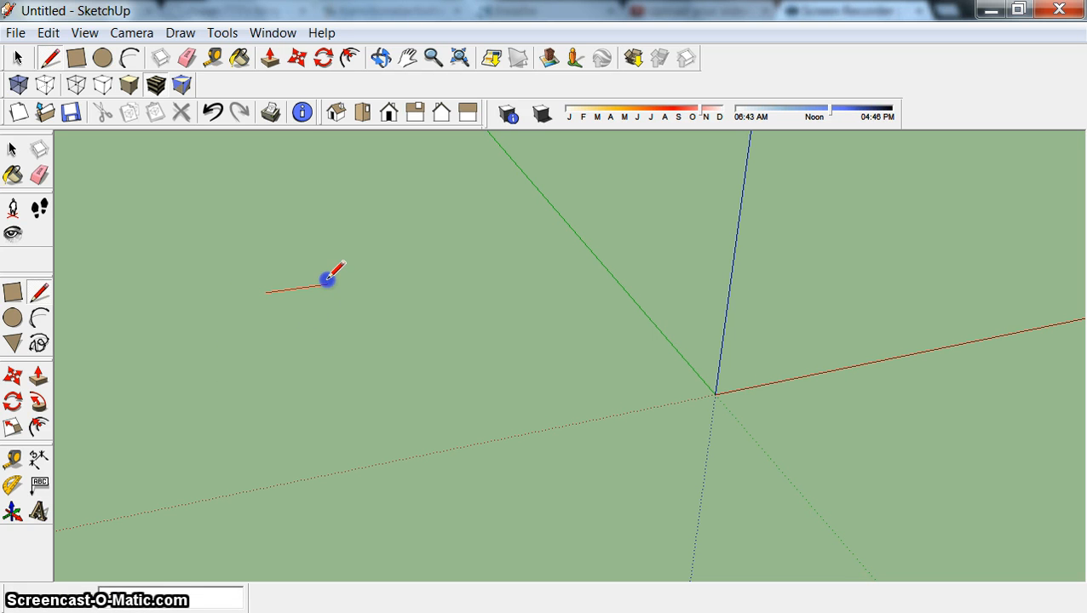
drag(327, 280, 337, 279)
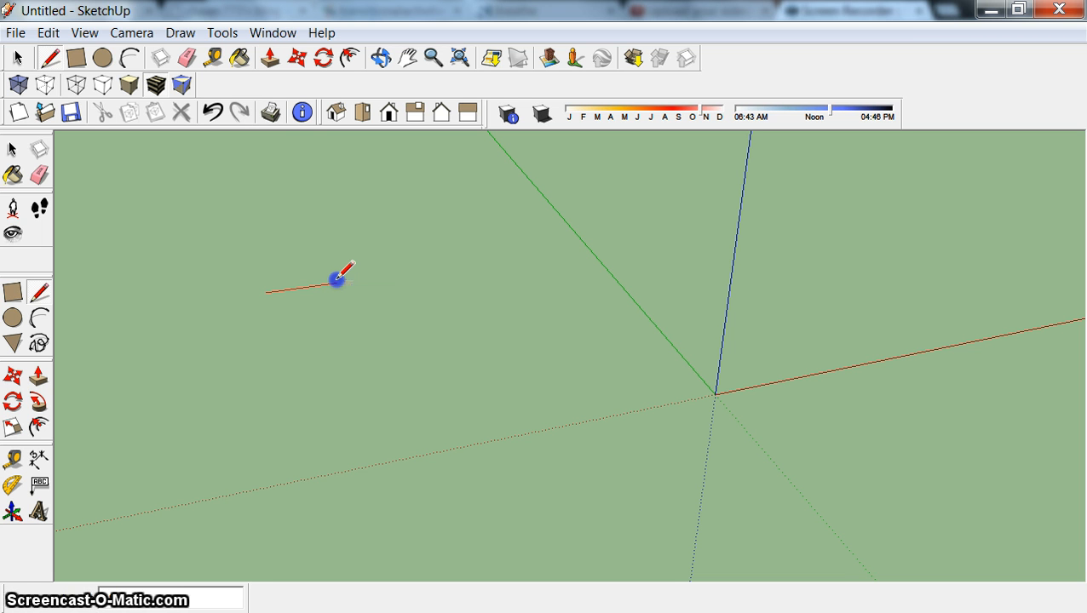
click(337, 279)
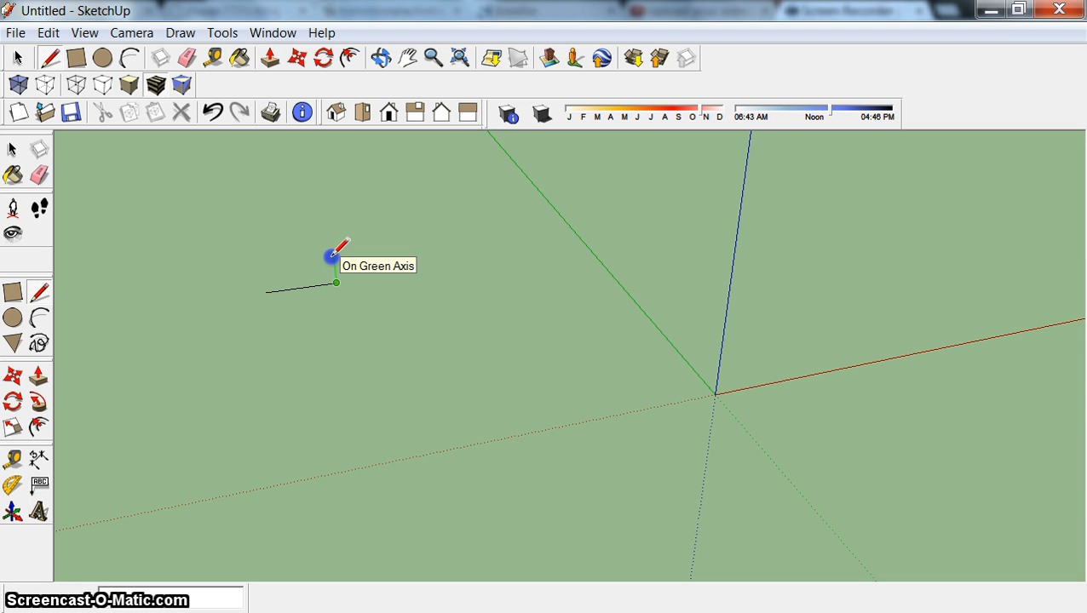
click(332, 256)
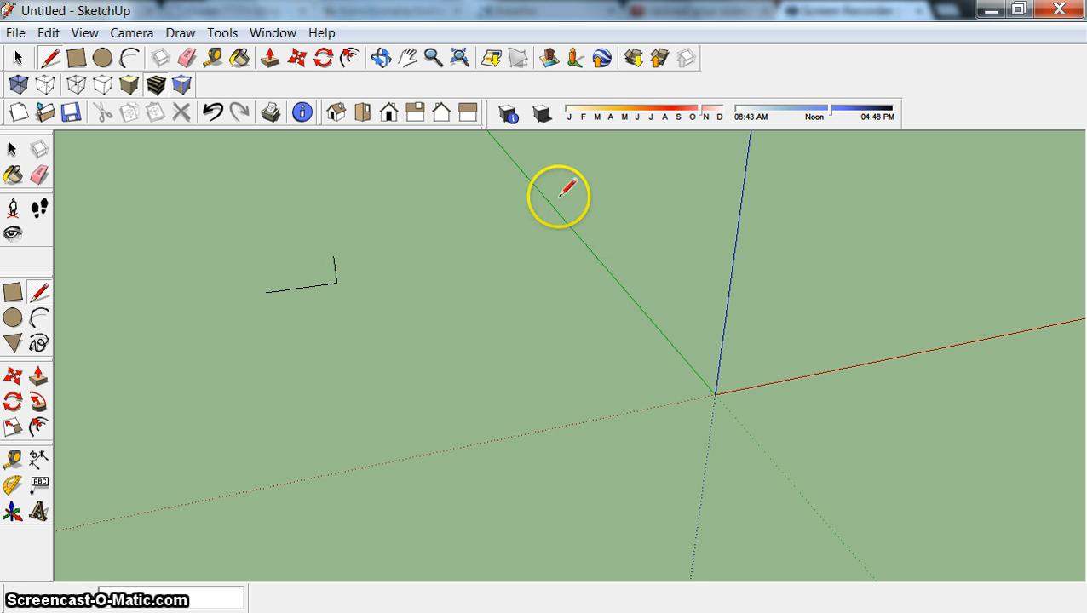
Join the two free line ends with an arc bulging away from the corner, closing the outline into a face.
click(381, 57)
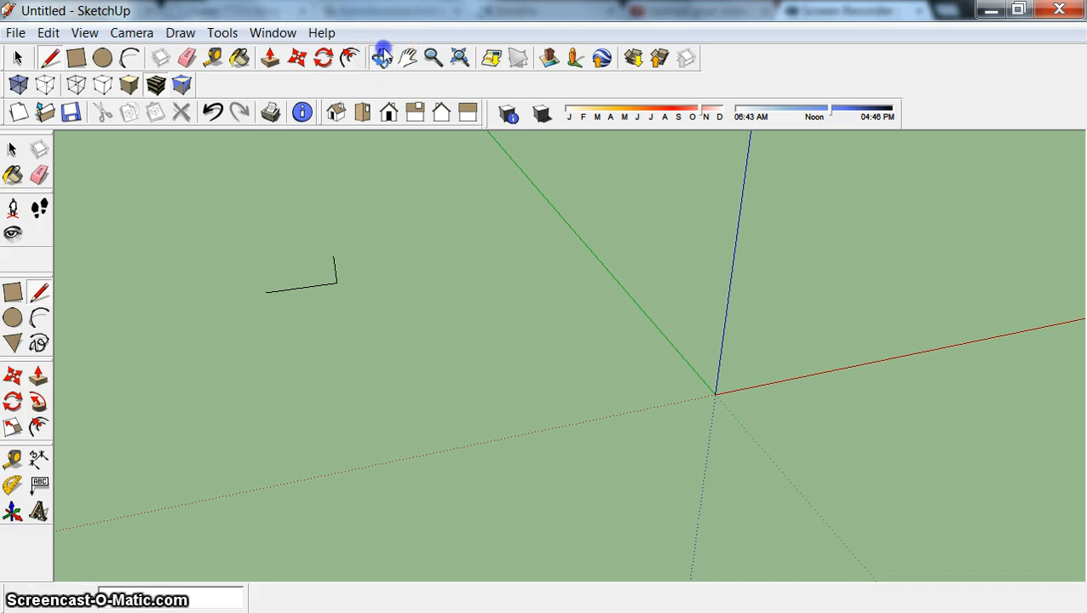
mouse_move(218, 231)
mouse_down()
mouse_move(218, 328)
mouse_move(361, 485)
mouse_move(529, 492)
mouse_move(490, 400)
mouse_move(483, 332)
mouse_move(493, 261)
mouse_move(561, 224)
mouse_up()
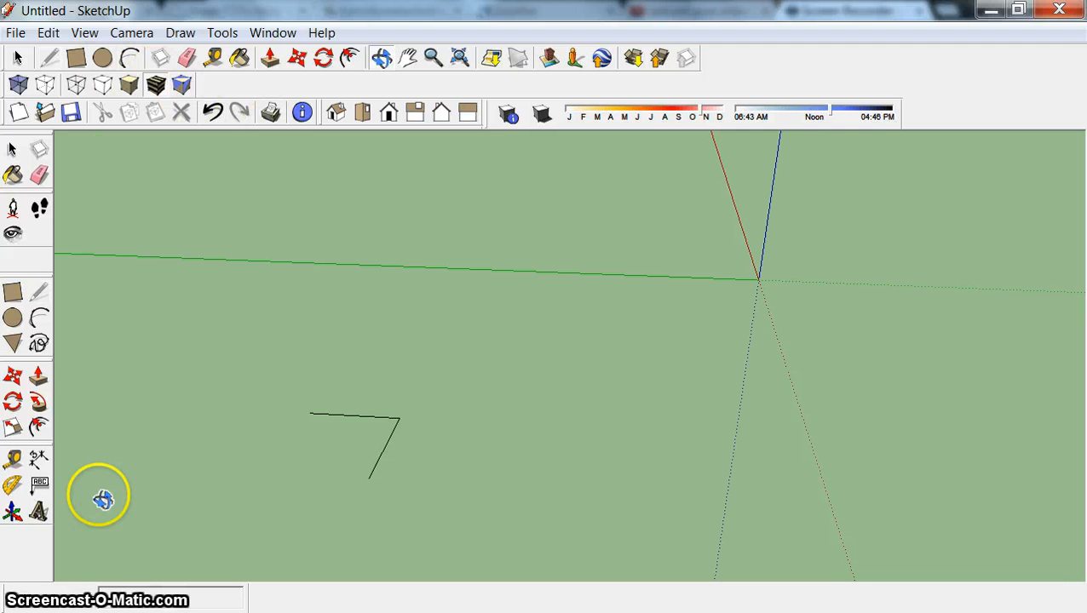
key(space)
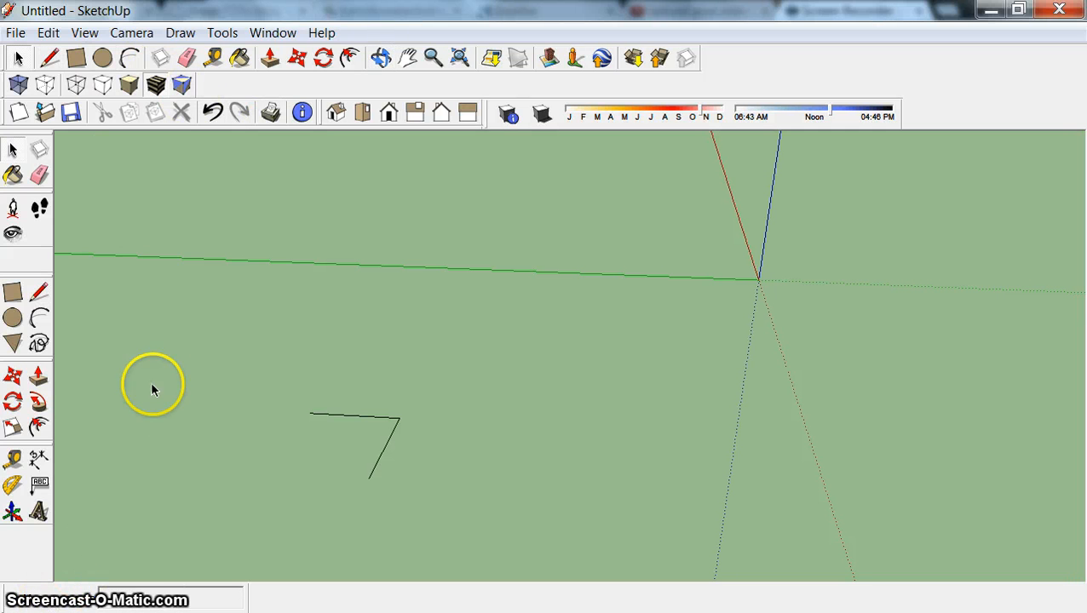
click(132, 58)
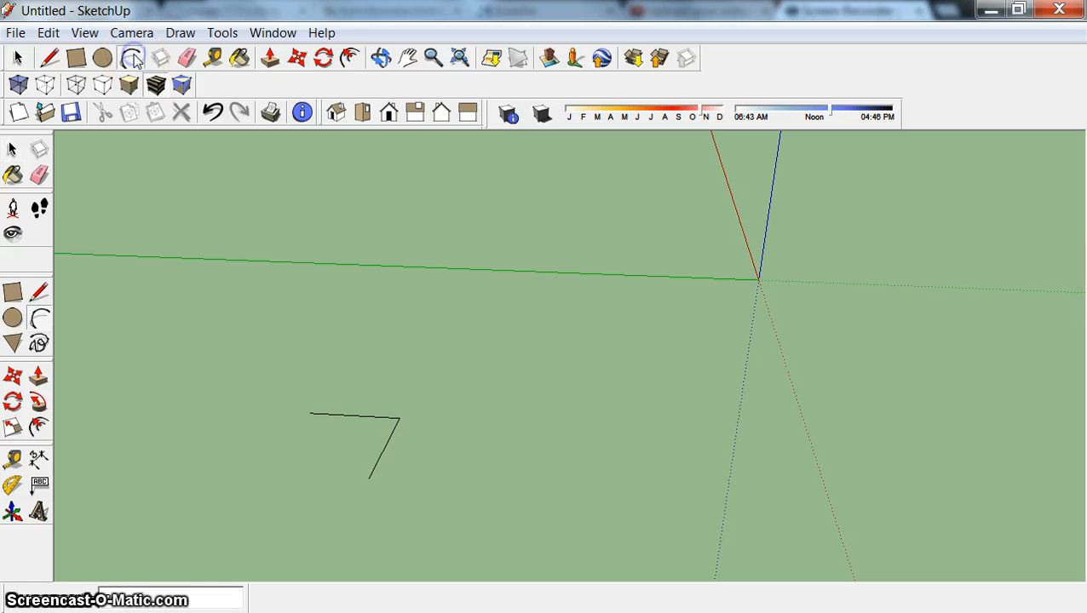
click(310, 412)
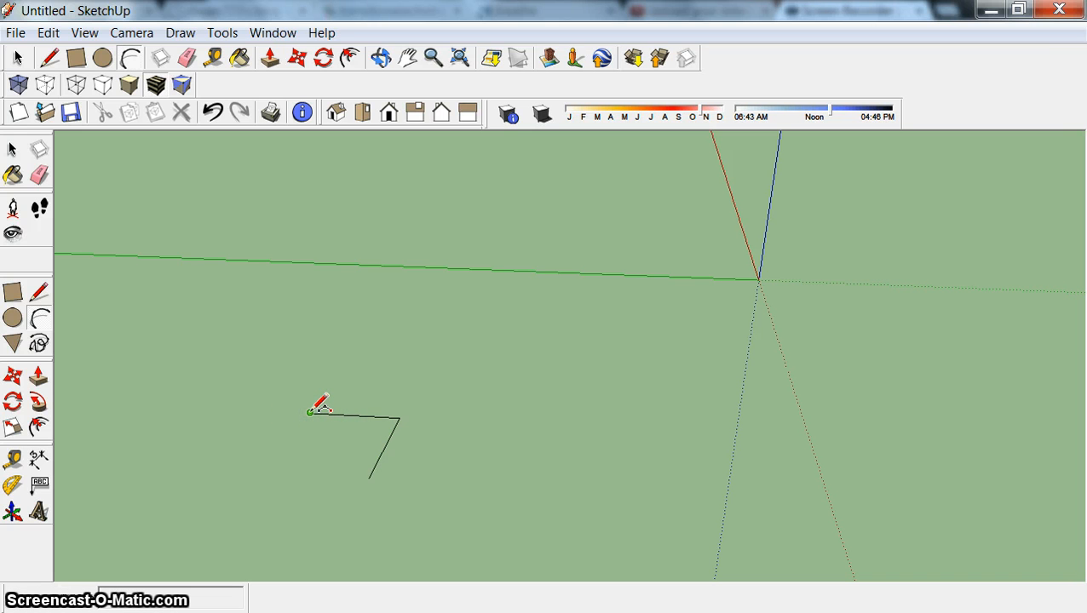
drag(310, 413, 368, 480)
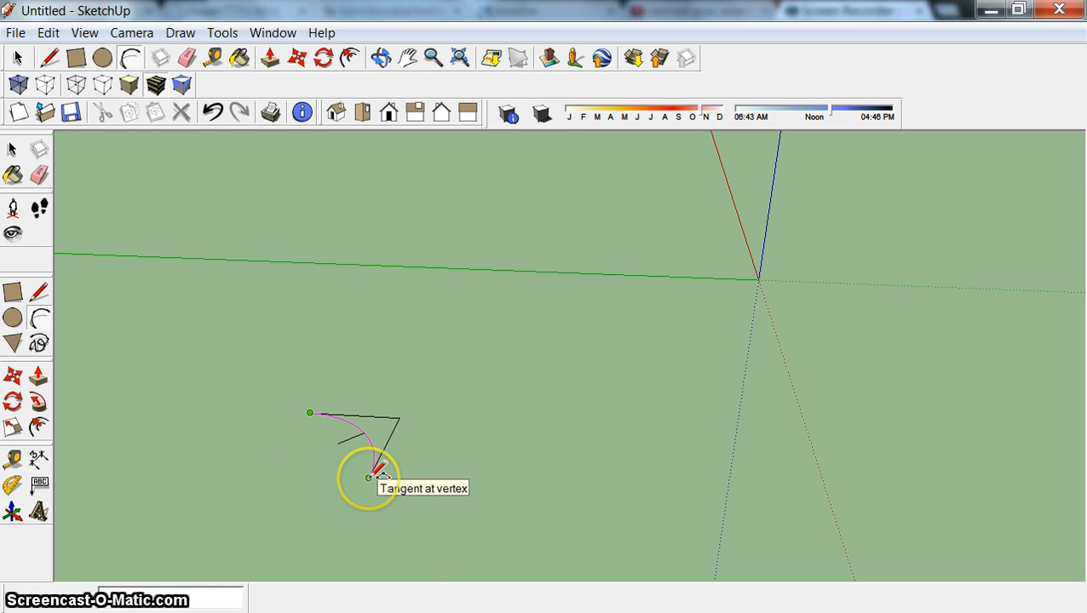
click(369, 477)
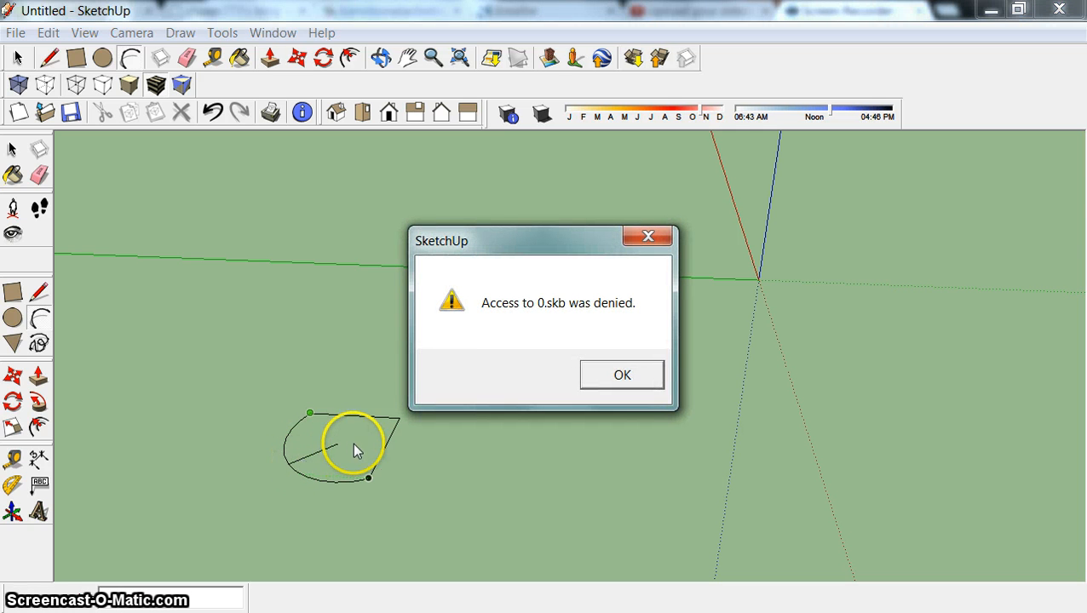
click(620, 372)
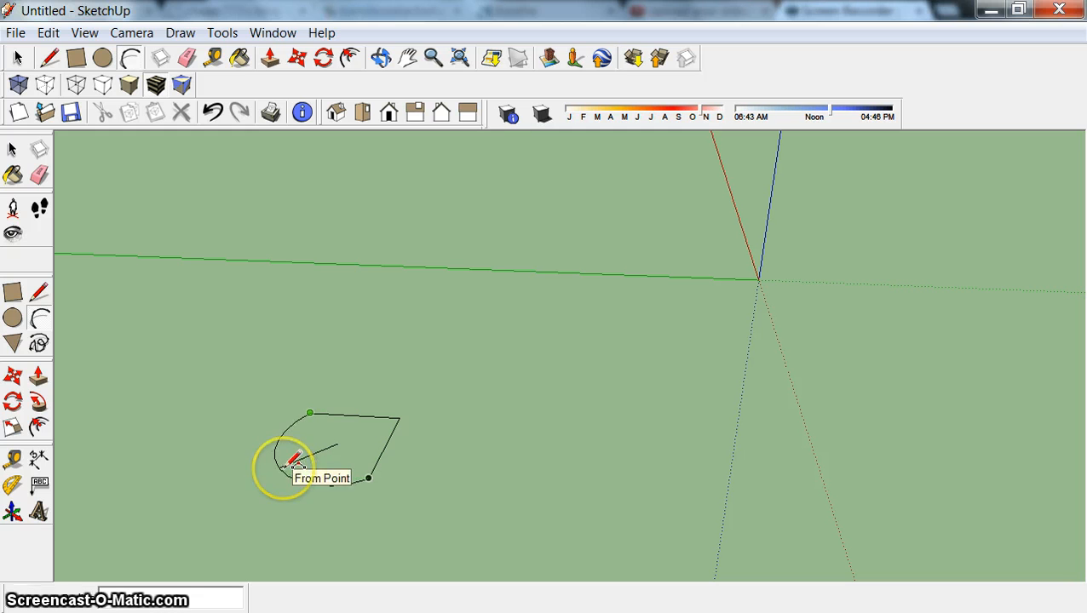
click(287, 466)
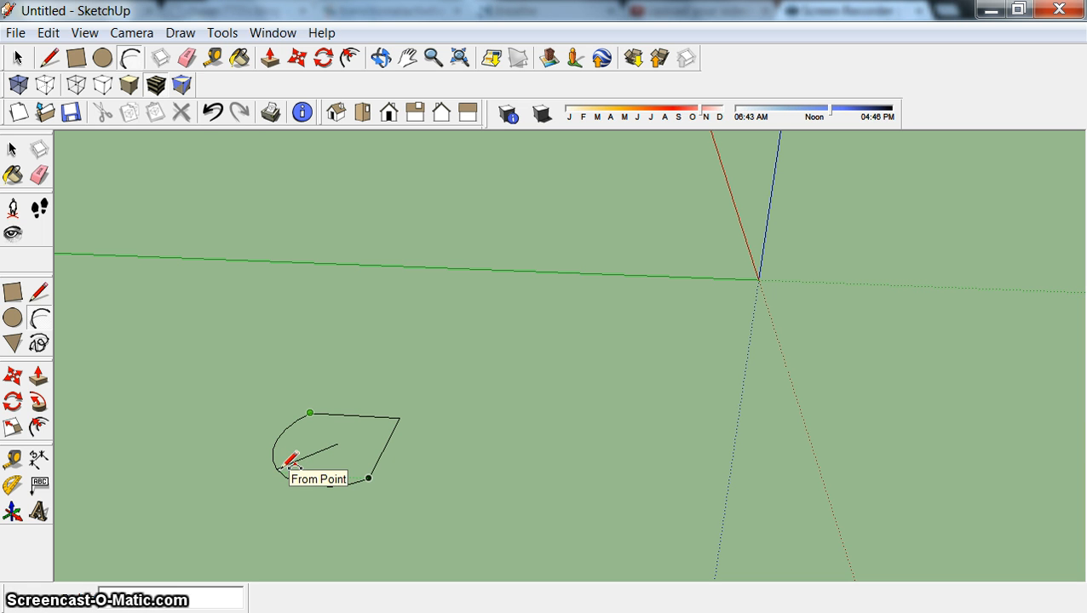
click(281, 470)
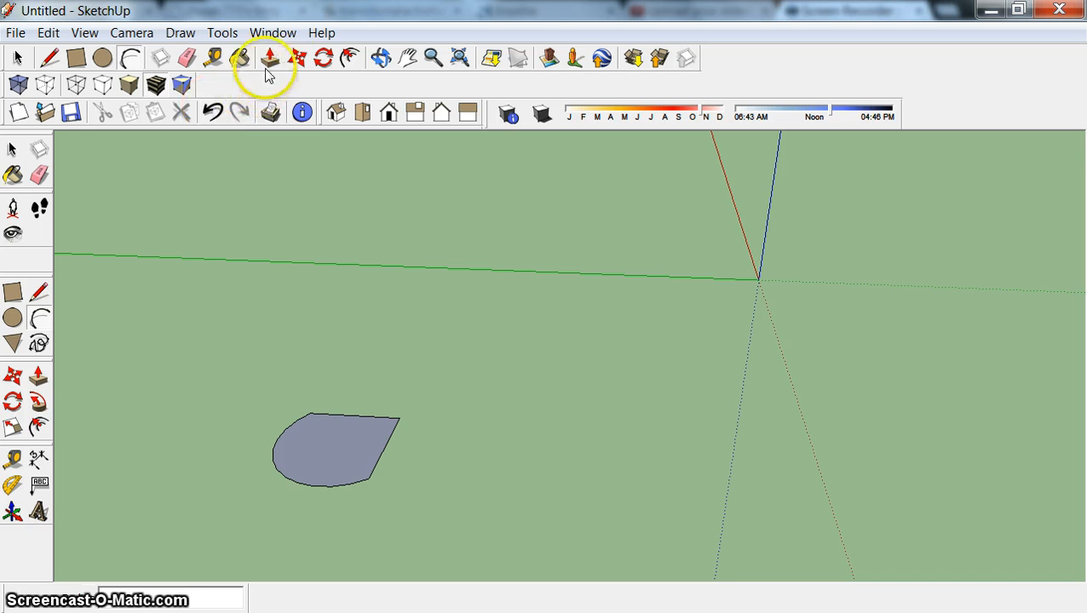
Push/Pull the arc-sided face upward into a solid nearly as tall as it is wide, and view it from another side.
click(380, 58)
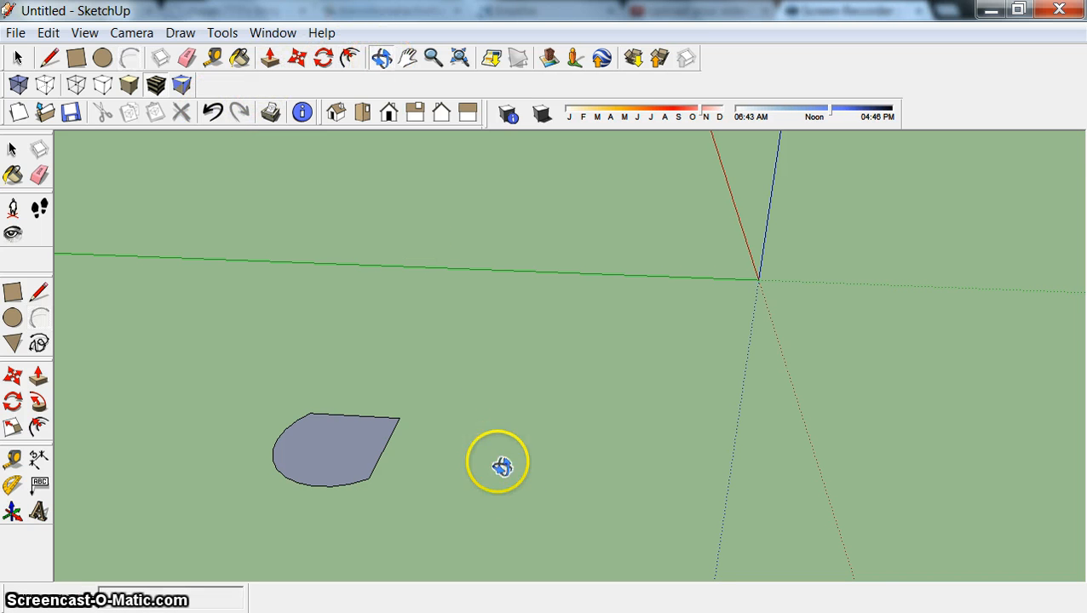
drag(497, 461, 596, 347)
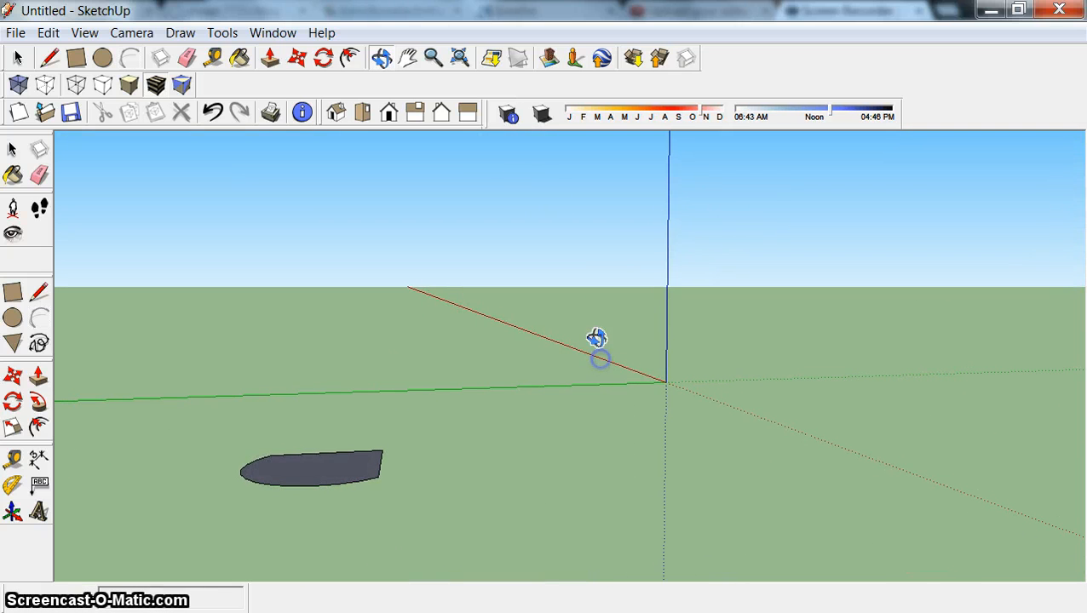
click(269, 58)
click(333, 456)
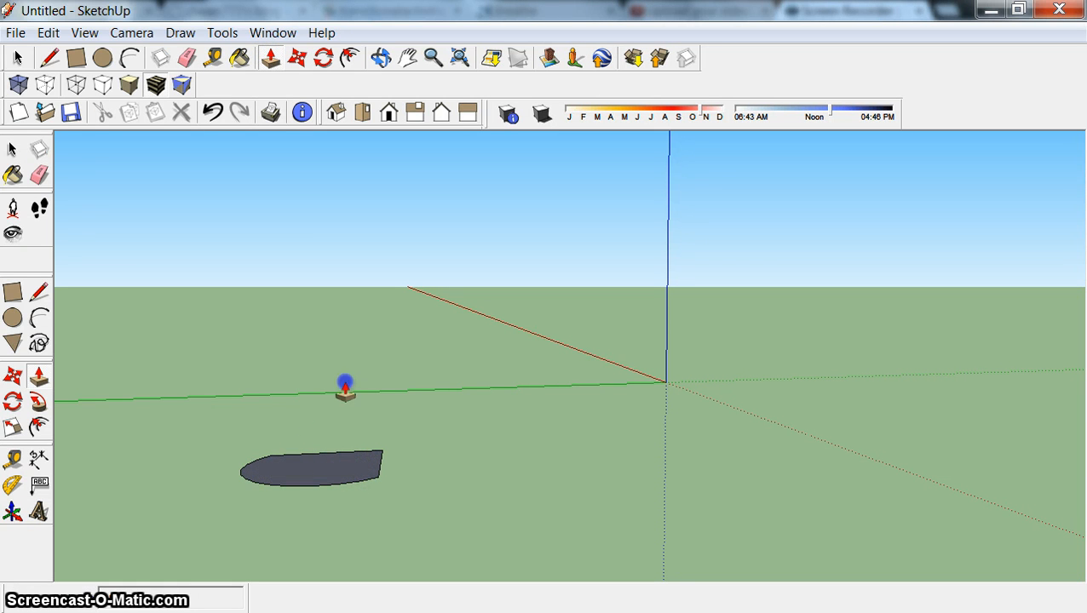
click(306, 454)
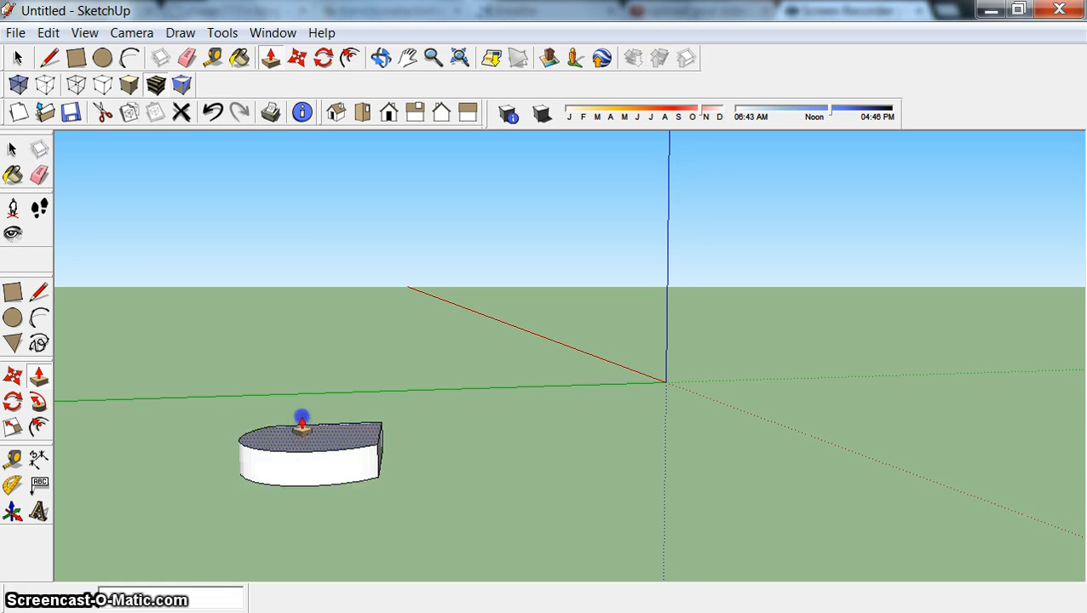
click(304, 351)
click(381, 56)
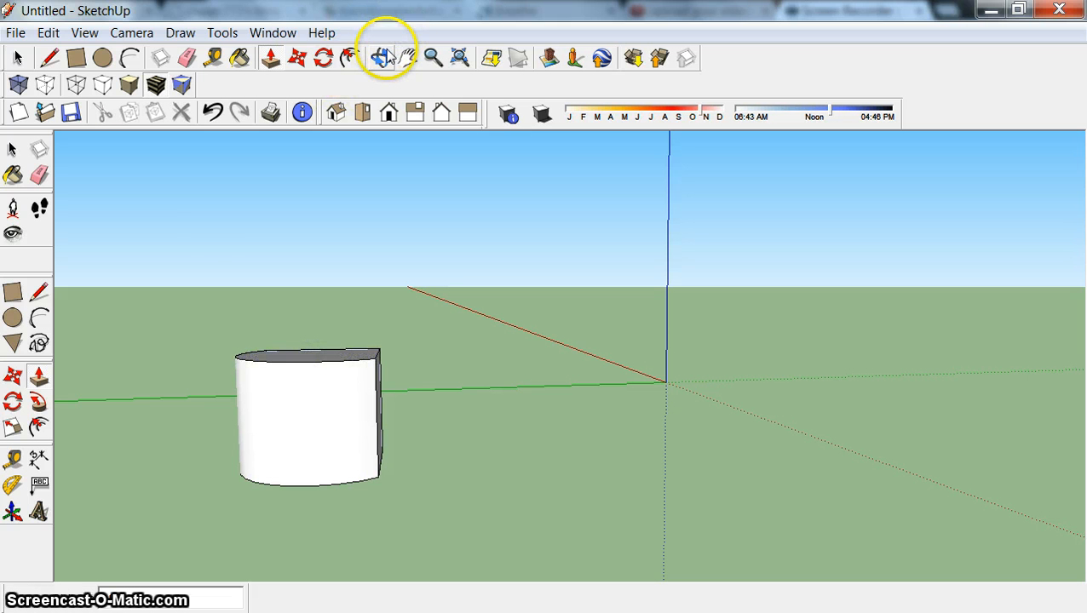
drag(205, 232, 656, 223)
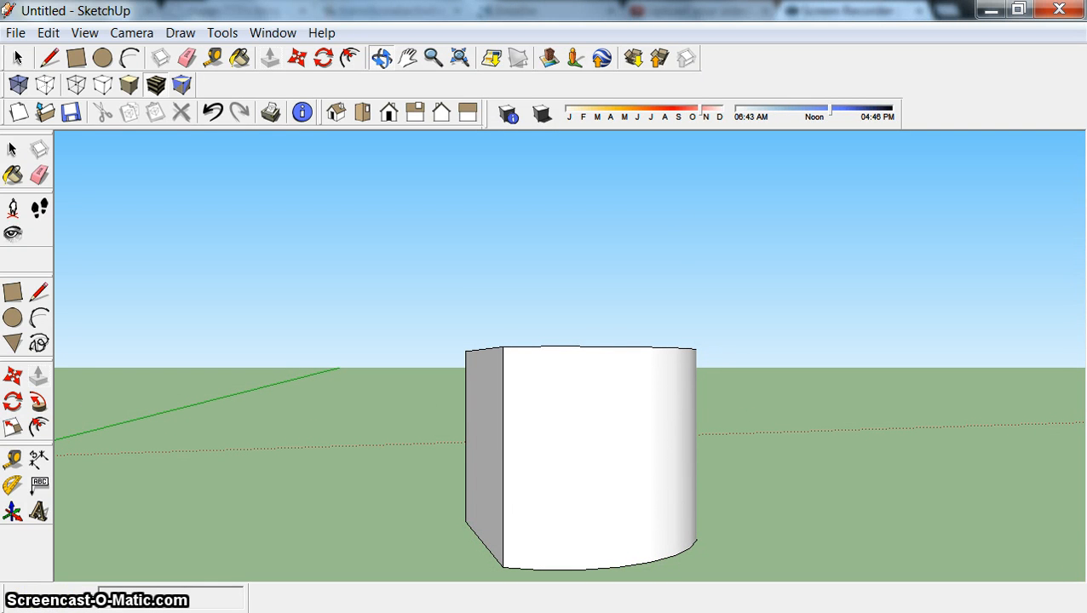